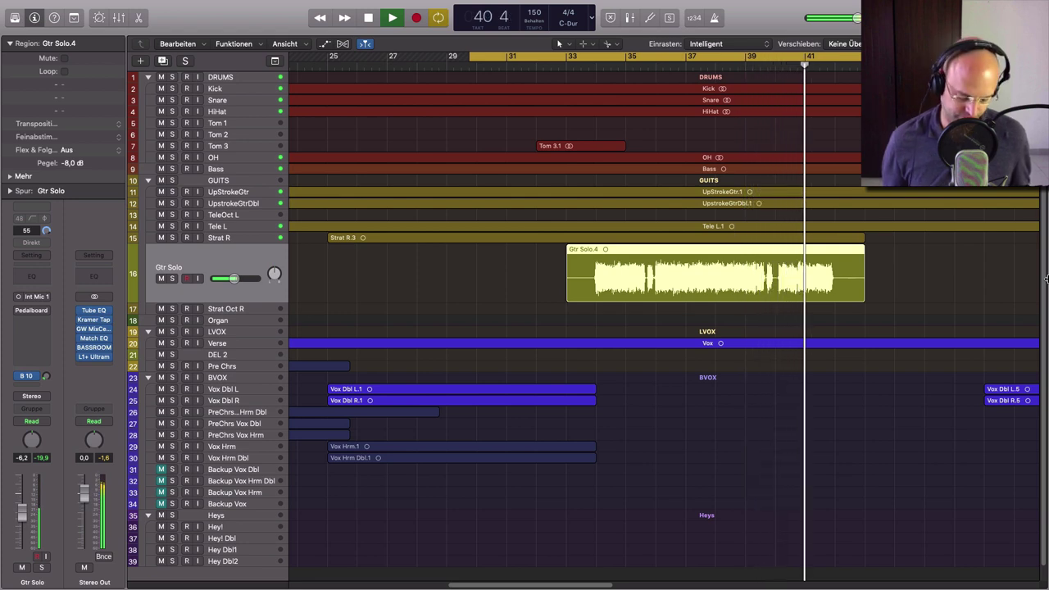
# Stop playback, set the cycle range to the Gtr Solo region with its start trimmed to late in bar 33, and solo the Tele L track
pyautogui.press('space')
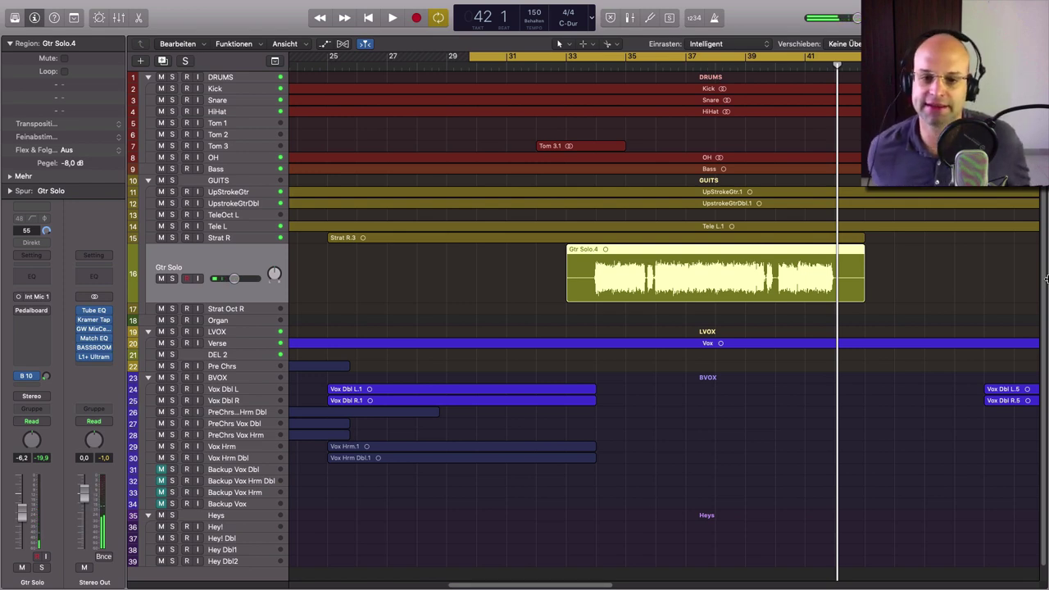
pyautogui.press('u')
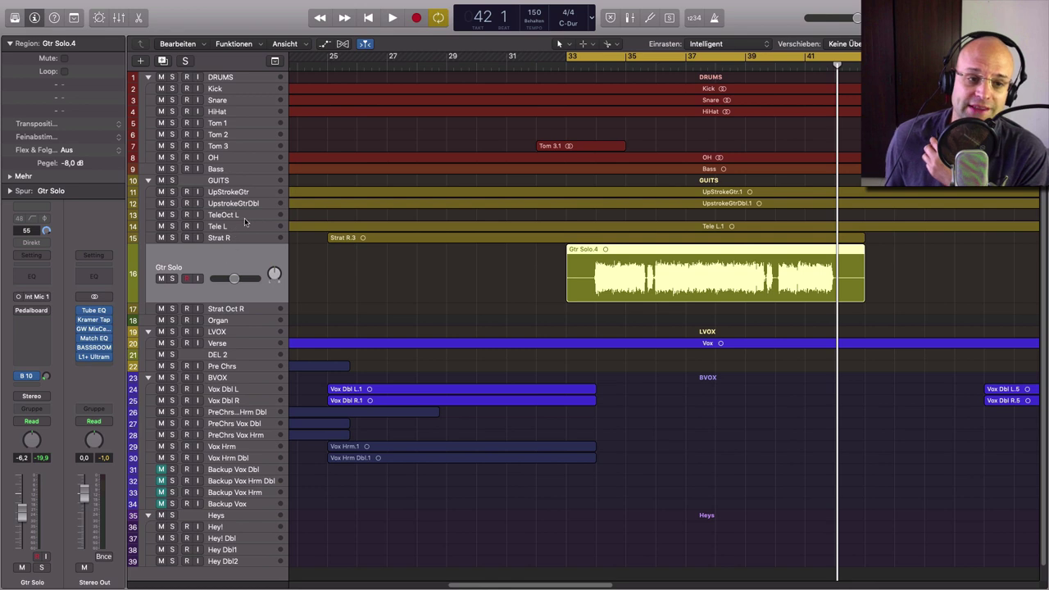
pyautogui.click(172, 226)
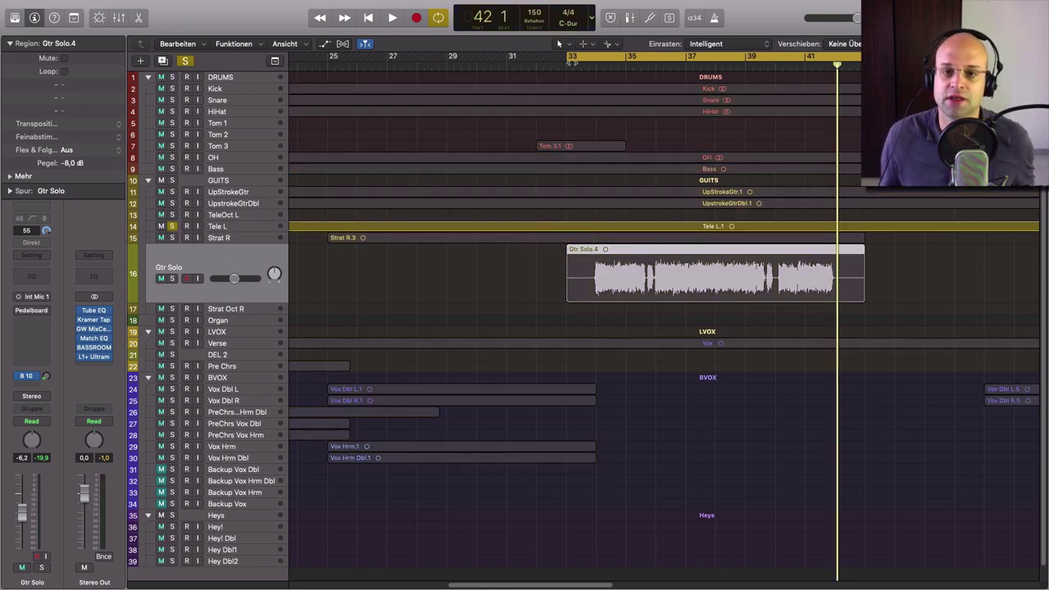
pyautogui.moveTo(565, 55); pyautogui.dragTo(589, 56)
# Play the cycle range while adding Strat R and Gtr Solo to the soloed tracks, and stop playback near bar 41
pyautogui.press('space')
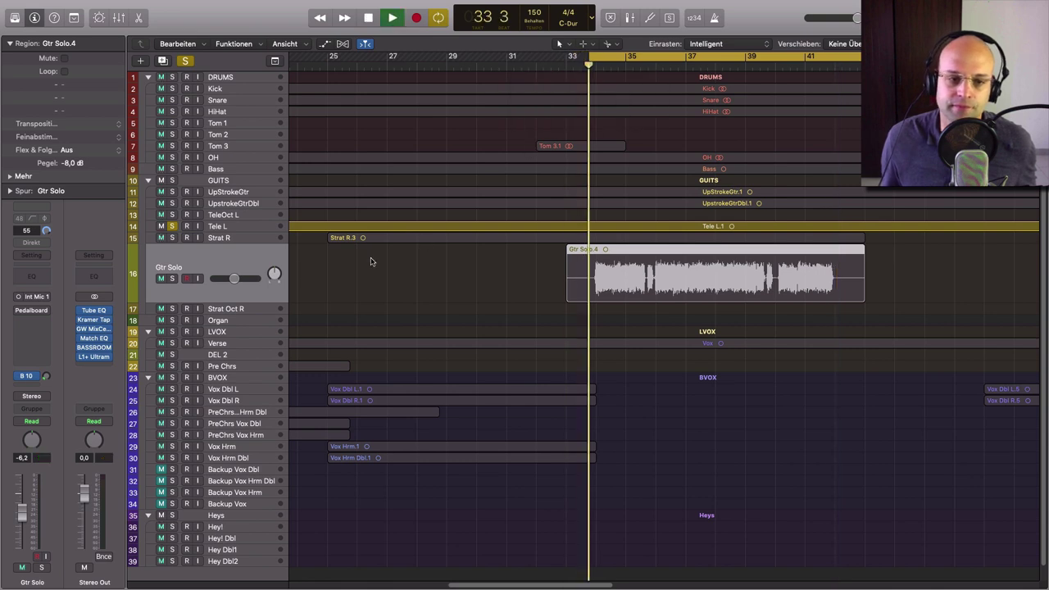
pyautogui.click(172, 237)
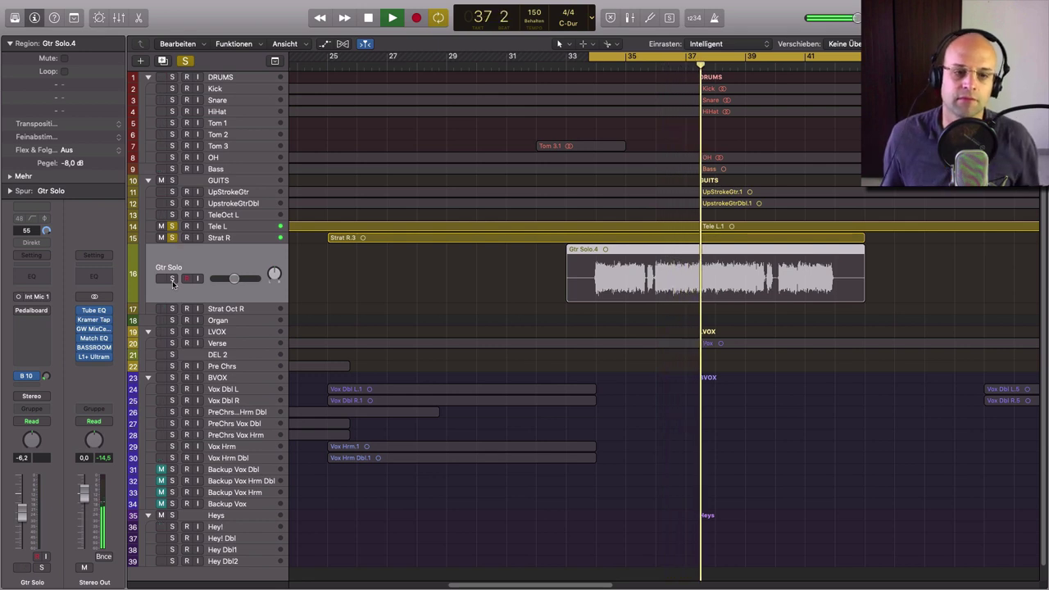
pyautogui.click(172, 279)
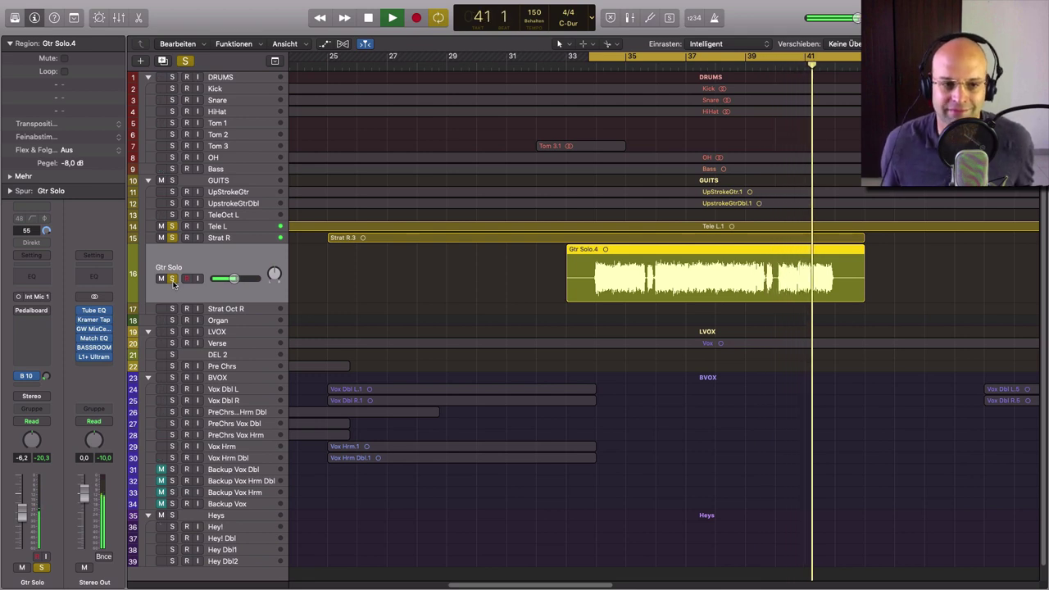
pyautogui.press('space')
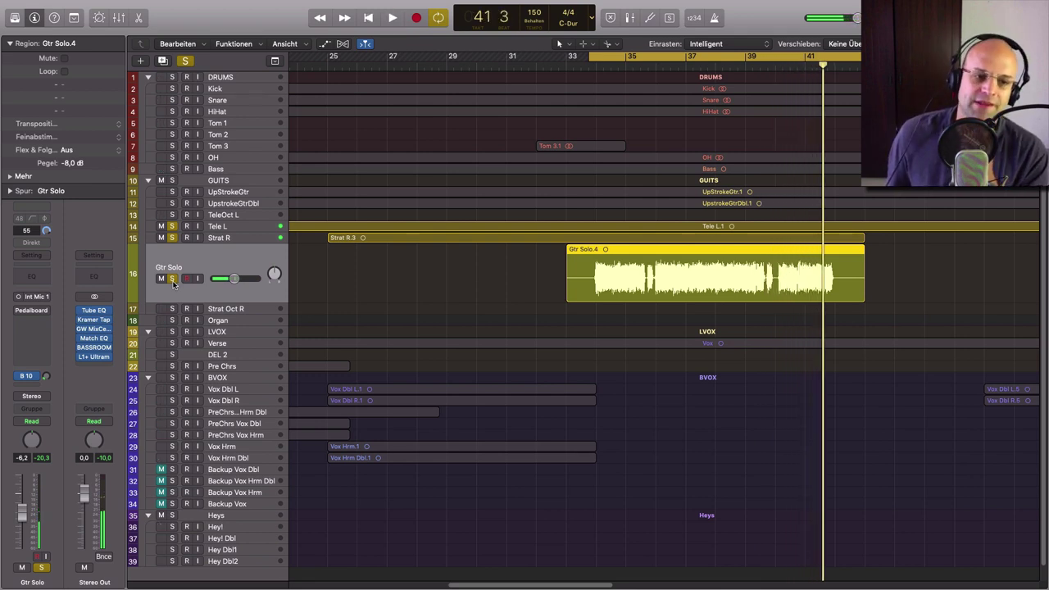
# Turn off solo on the Gtr Solo, Strat R and Tele L tracks
pyautogui.click(172, 278)
pyautogui.click(172, 238)
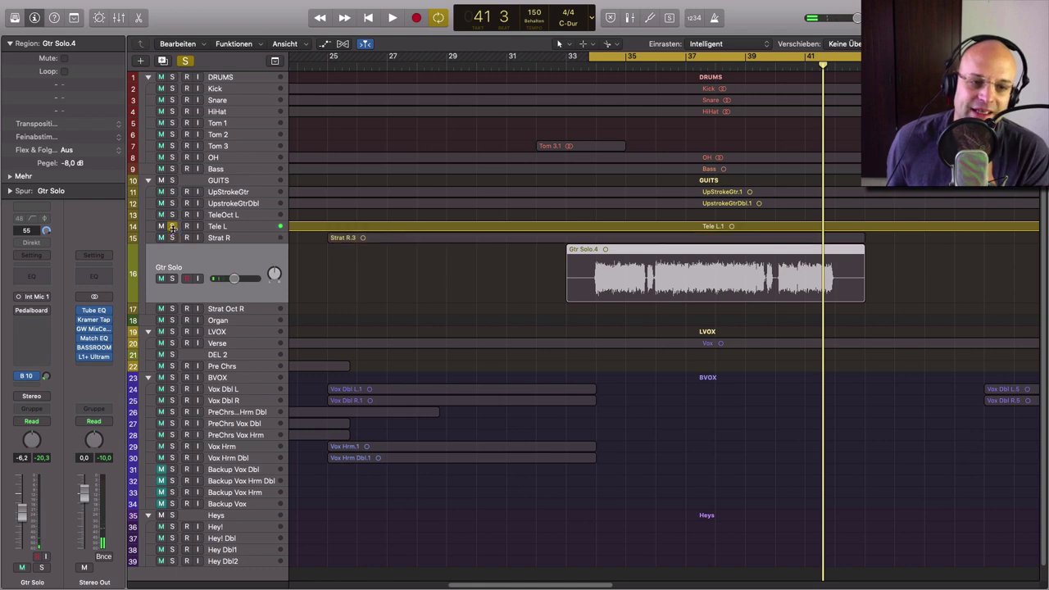
pyautogui.click(172, 226)
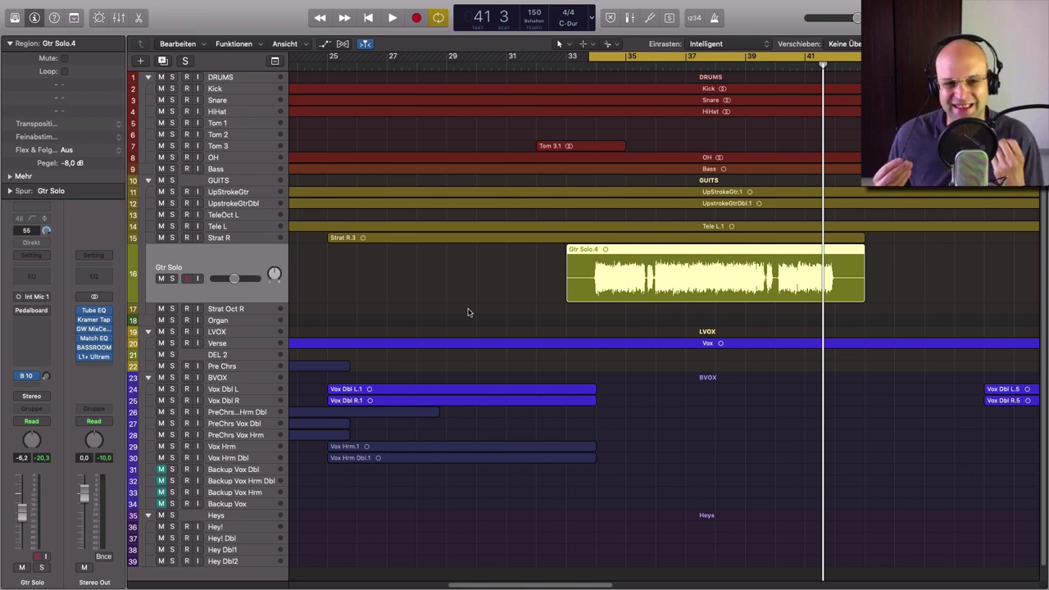
# Open the Channel EQ plug-ins of the Tele L and Strat R tracks
pyautogui.click(241, 227)
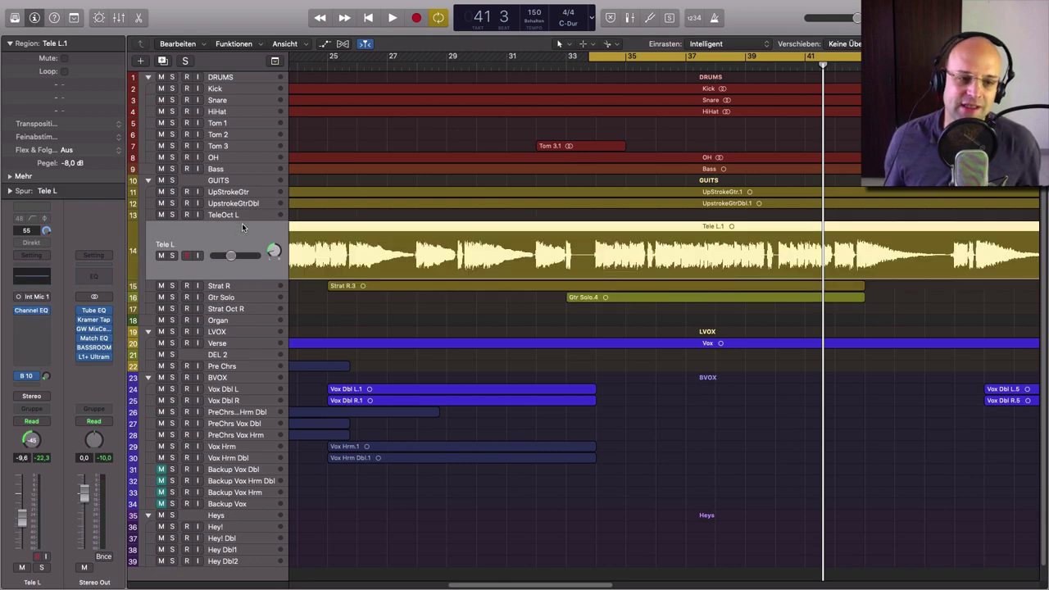
pyautogui.click(232, 286)
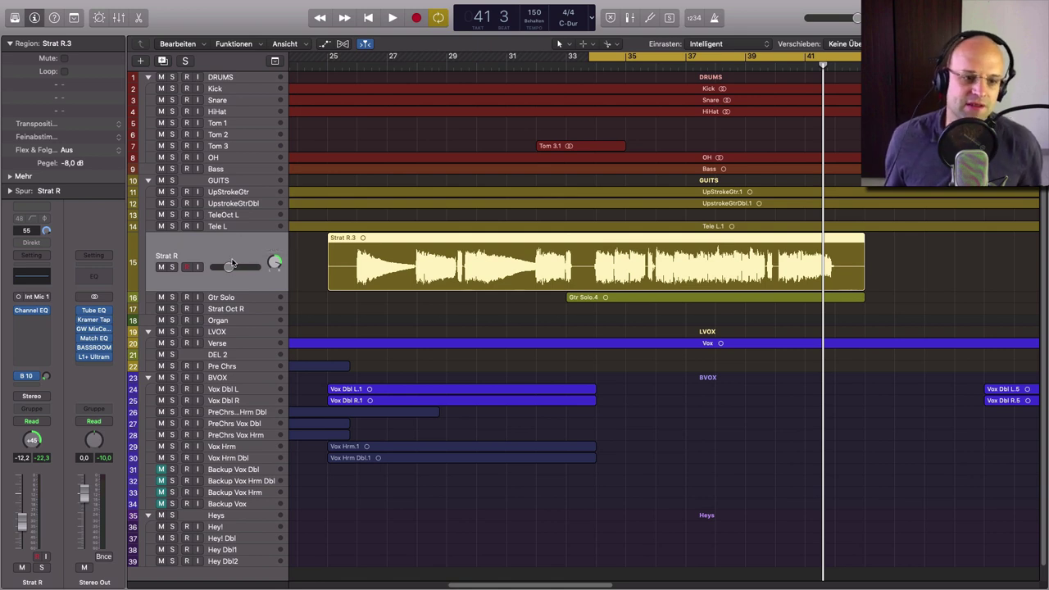
pyautogui.click(243, 227)
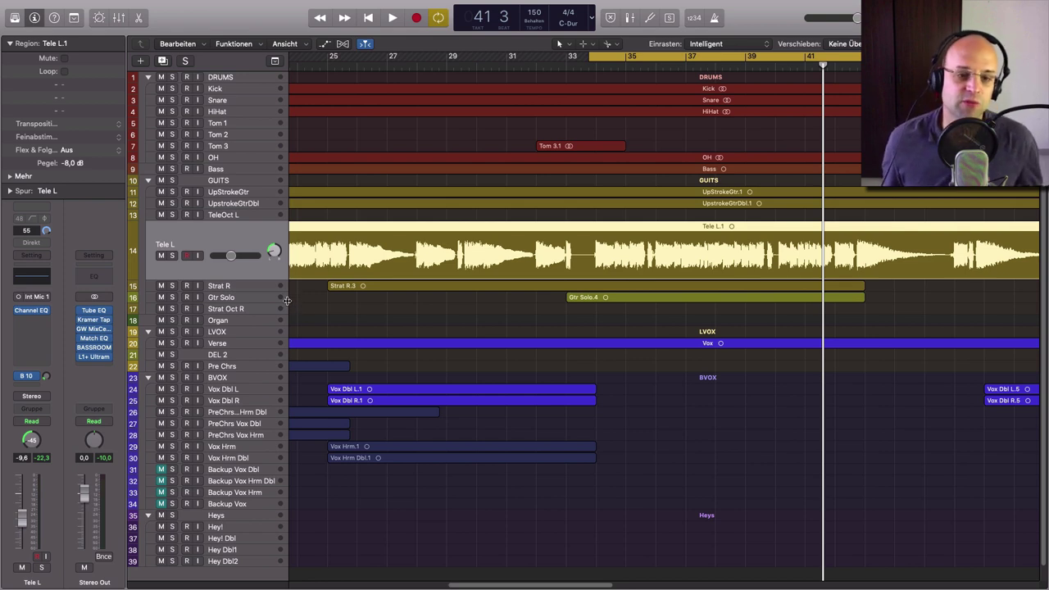
pyautogui.click(32, 311)
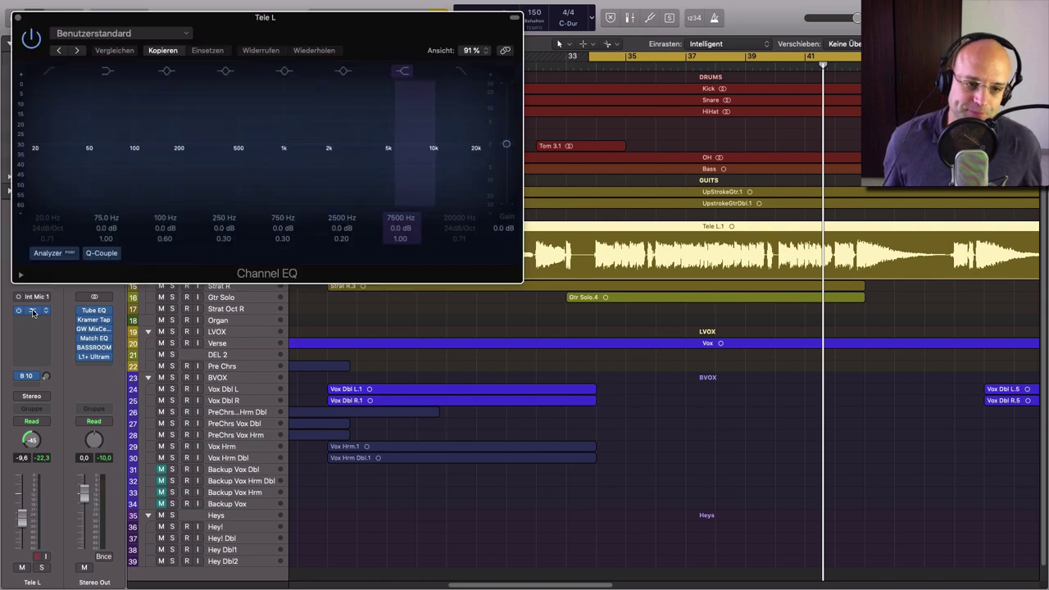
pyautogui.click(233, 288)
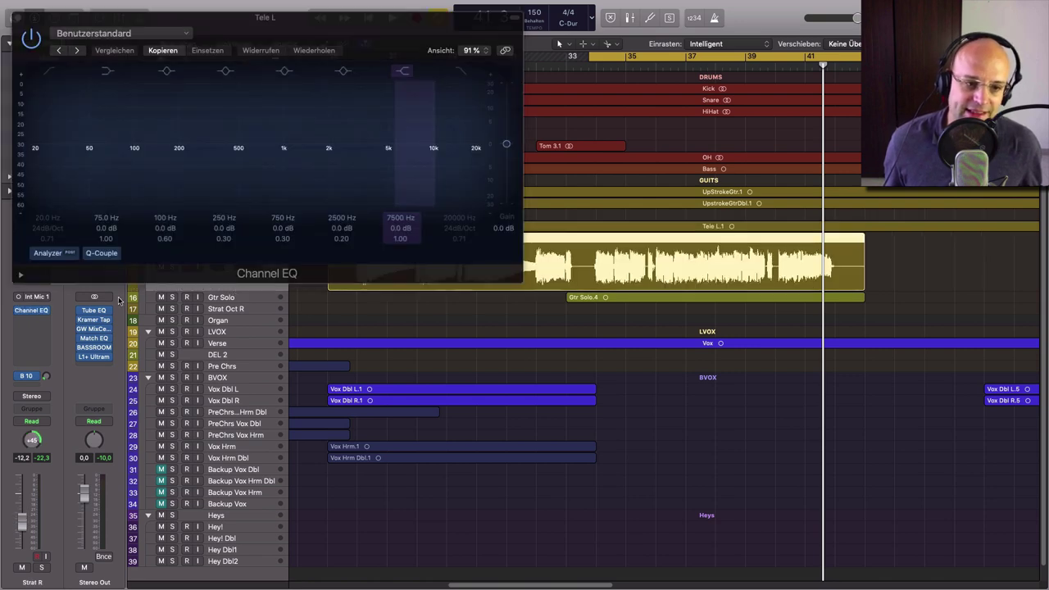
pyautogui.click(29, 311)
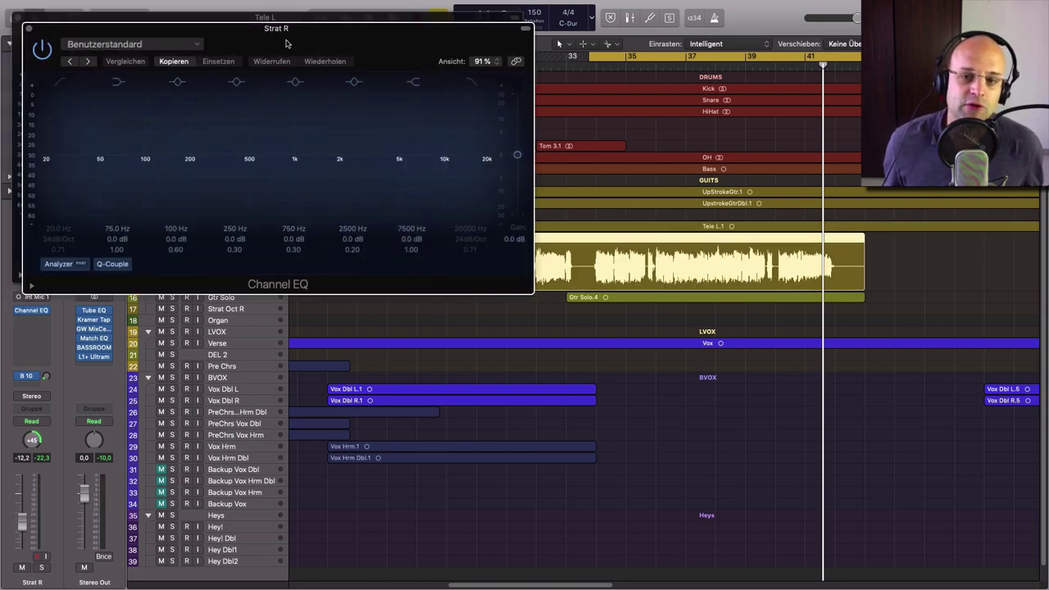
# Arrange the Tele L and Strat R Channel EQ windows side by side just below the Tele L track
pyautogui.moveTo(328, 33); pyautogui.dragTo(800, 170)
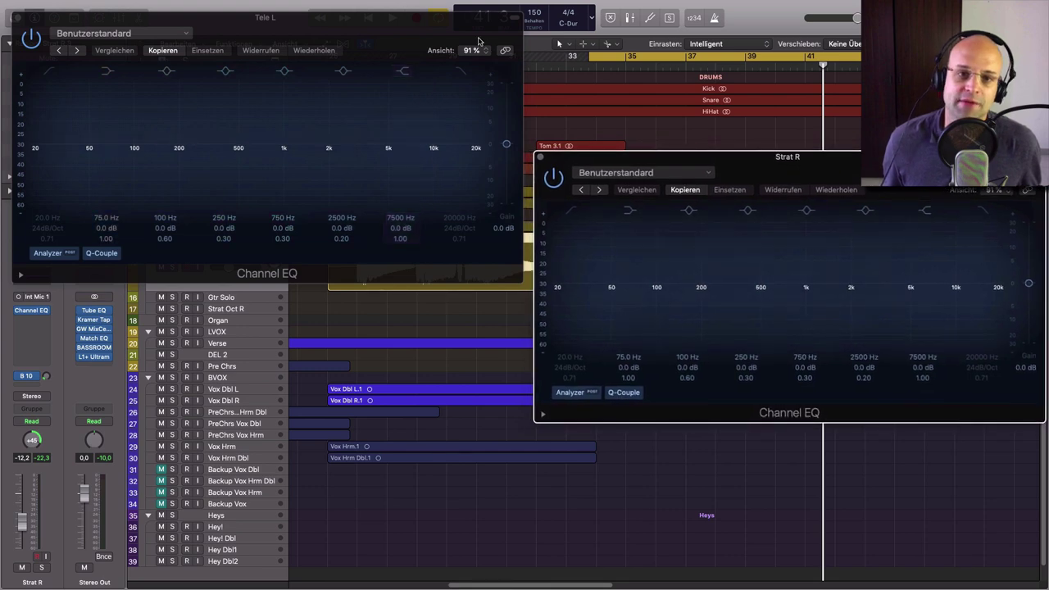
pyautogui.moveTo(462, 34); pyautogui.dragTo(450, 164)
pyautogui.moveTo(763, 180); pyautogui.dragTo(755, 168)
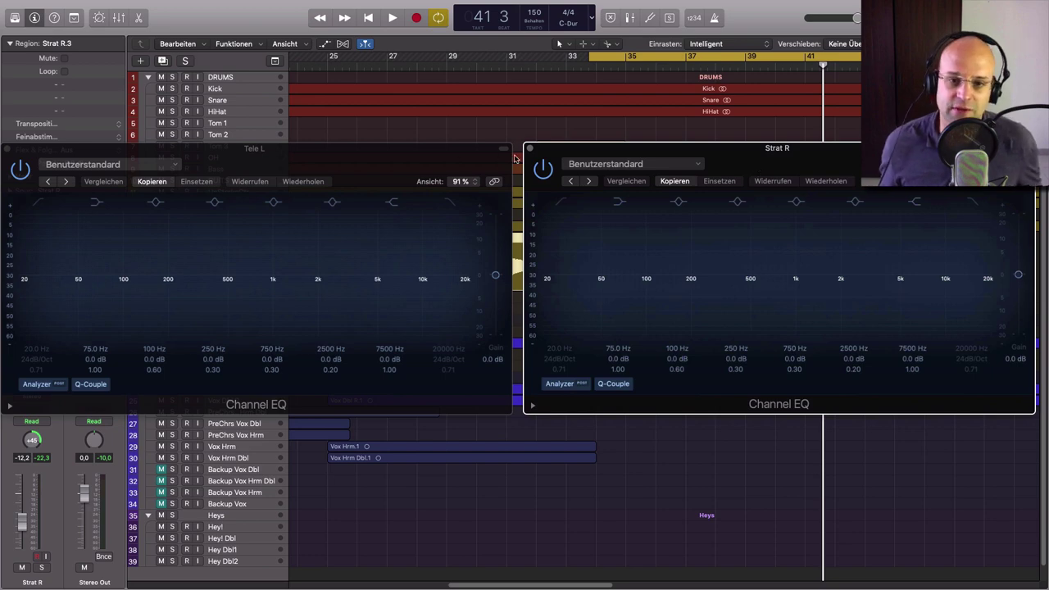
pyautogui.moveTo(449, 163); pyautogui.dragTo(462, 256)
pyautogui.moveTo(739, 163); pyautogui.dragTo(743, 256)
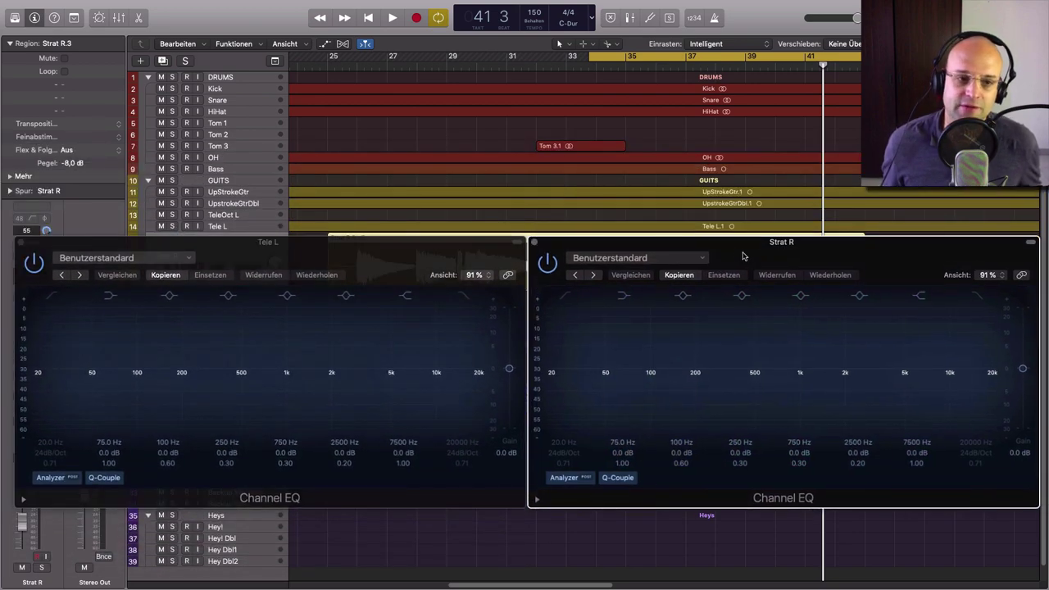
# Solo Tele L and, during playback, set its EQ to 215 Hz +11 dB with Q 0.51, 690 Hz -6 dB and 3200 Hz +6.5 dB
pyautogui.click(172, 226)
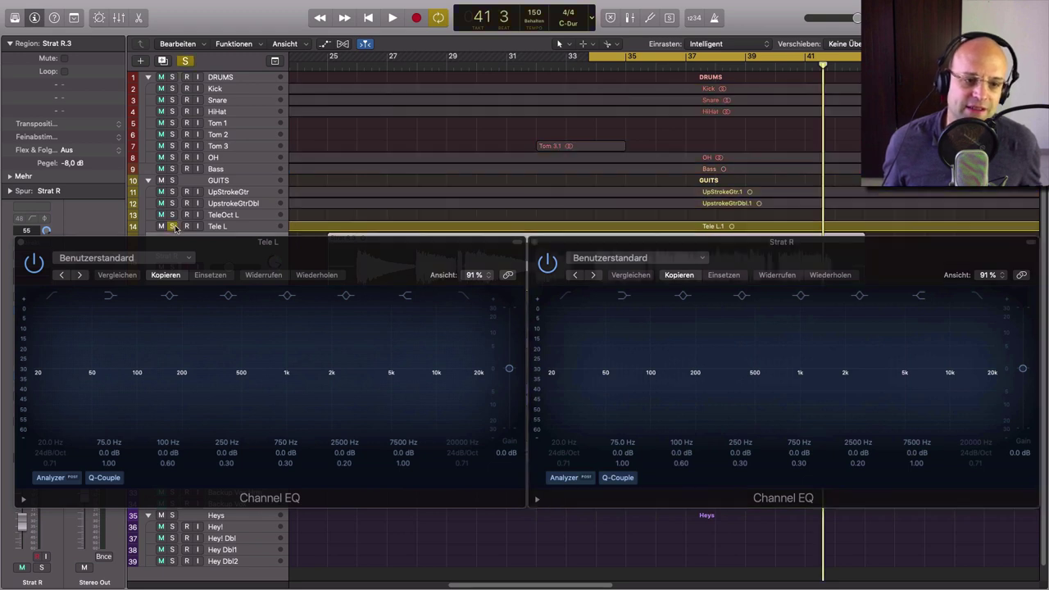
pyautogui.press('space')
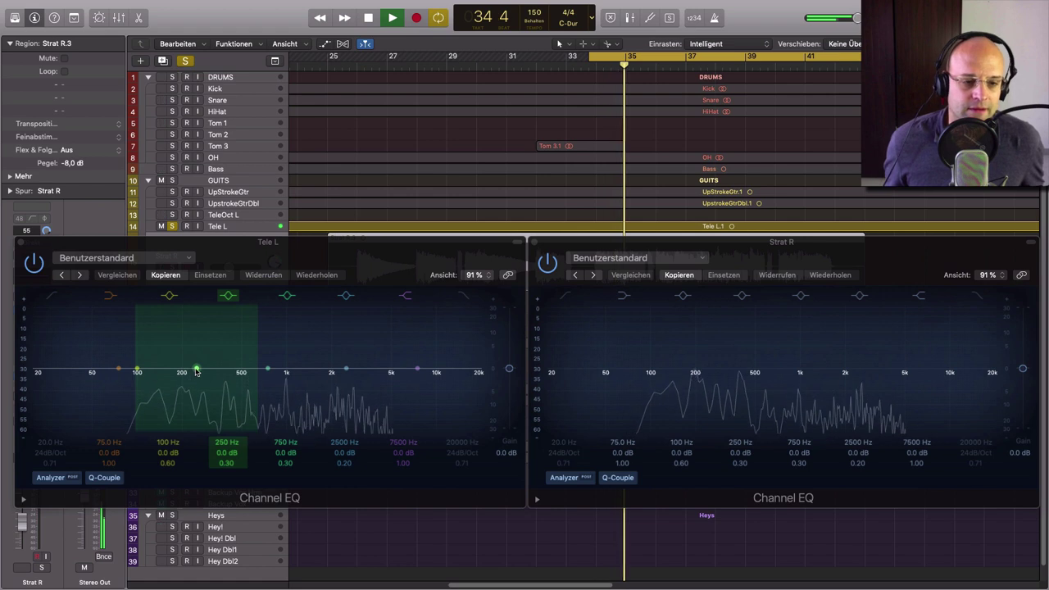
pyautogui.moveTo(196, 371); pyautogui.dragTo(187, 330)
pyautogui.moveTo(222, 467); pyautogui.dragTo(222, 455)
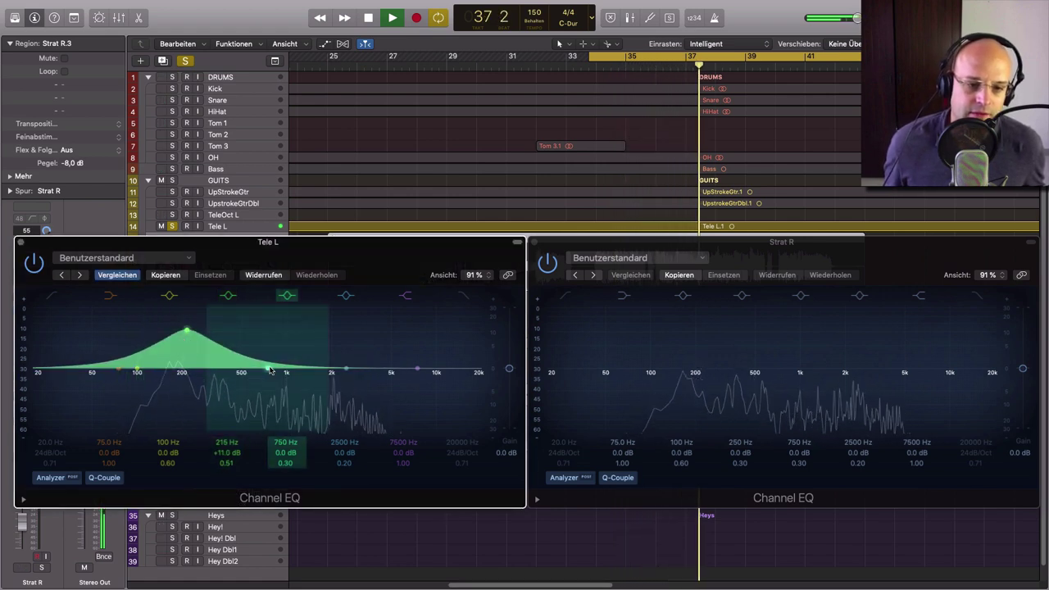
pyautogui.moveTo(268, 369)
pyautogui.mouseDown()
pyautogui.moveTo(223, 399)
pyautogui.moveTo(264, 385)
pyautogui.mouseUp()
pyautogui.moveTo(346, 370); pyautogui.dragTo(364, 344)
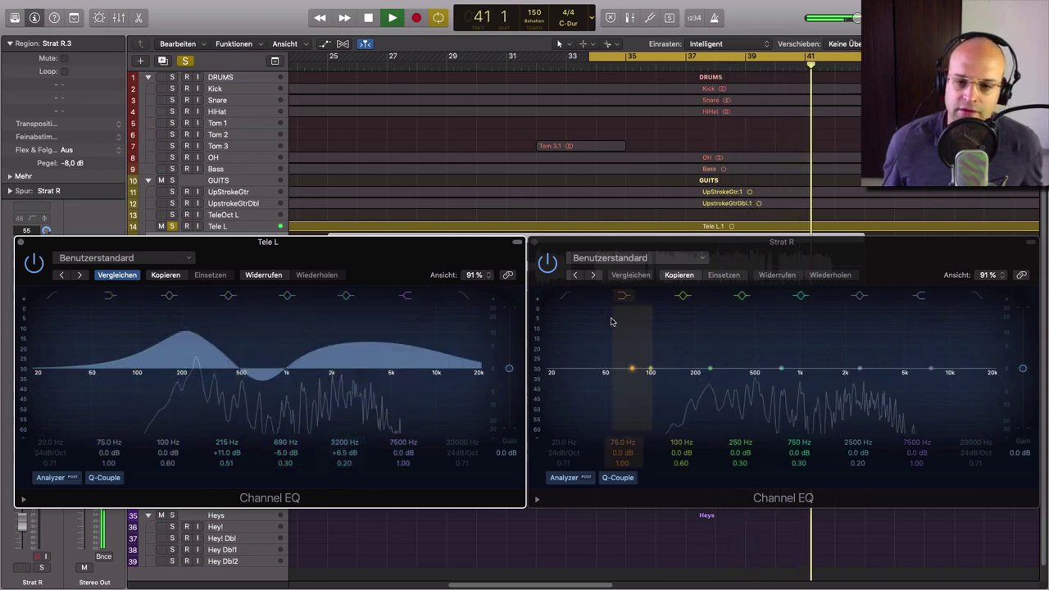
pyautogui.press('space')
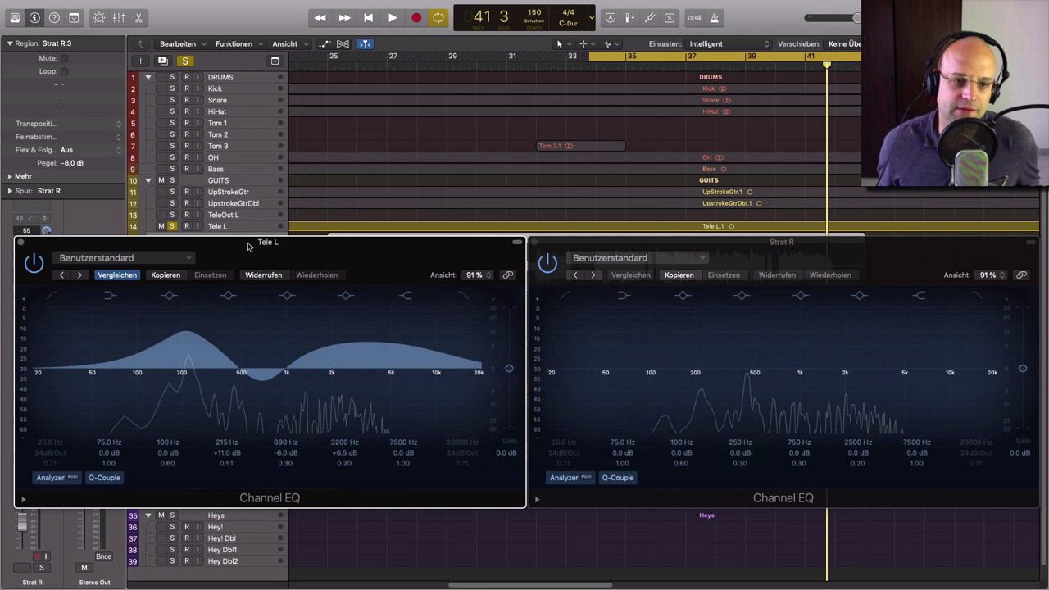
# Solo the Strat R track, moving the Tele L EQ window aside to reach it and back into place
pyautogui.moveTo(243, 243); pyautogui.dragTo(248, 281)
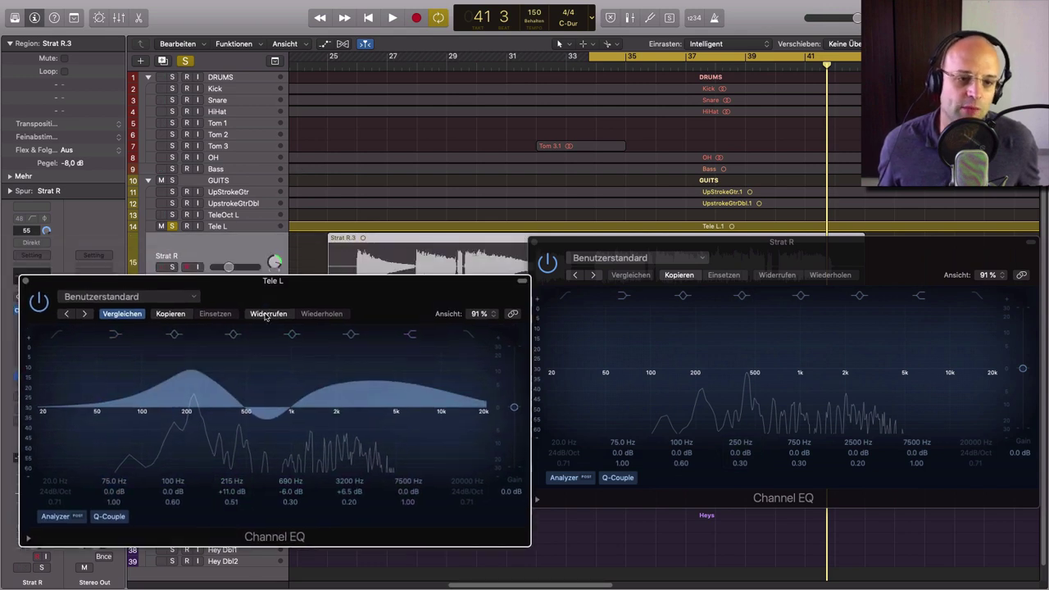
pyautogui.click(169, 266)
pyautogui.moveTo(366, 294); pyautogui.dragTo(362, 255)
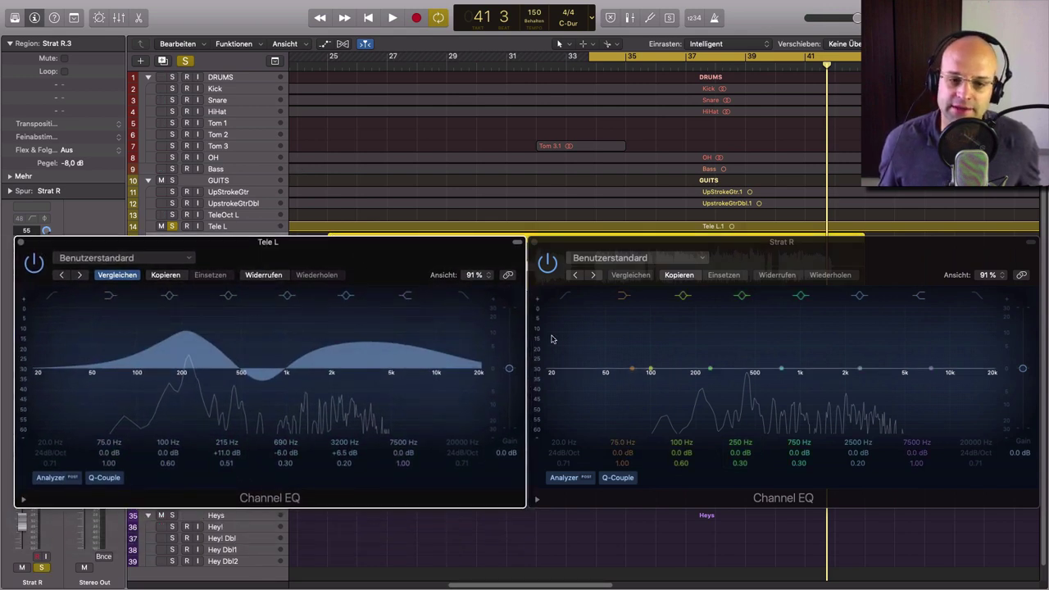
# During playback, set the Strat R EQ to 196 Hz -8.5 dB, 540 Hz -0.5 dB, 2450 Hz -5 dB with Q 0.67, and 6600 Hz +5 dB
pyautogui.press('space')
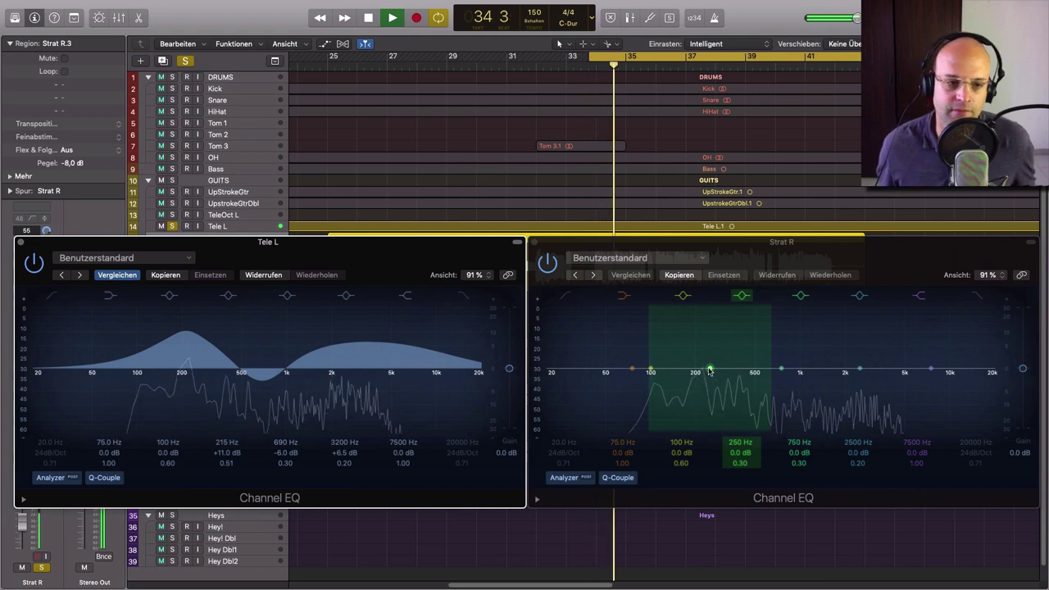
pyautogui.moveTo(709, 370); pyautogui.dragTo(692, 396)
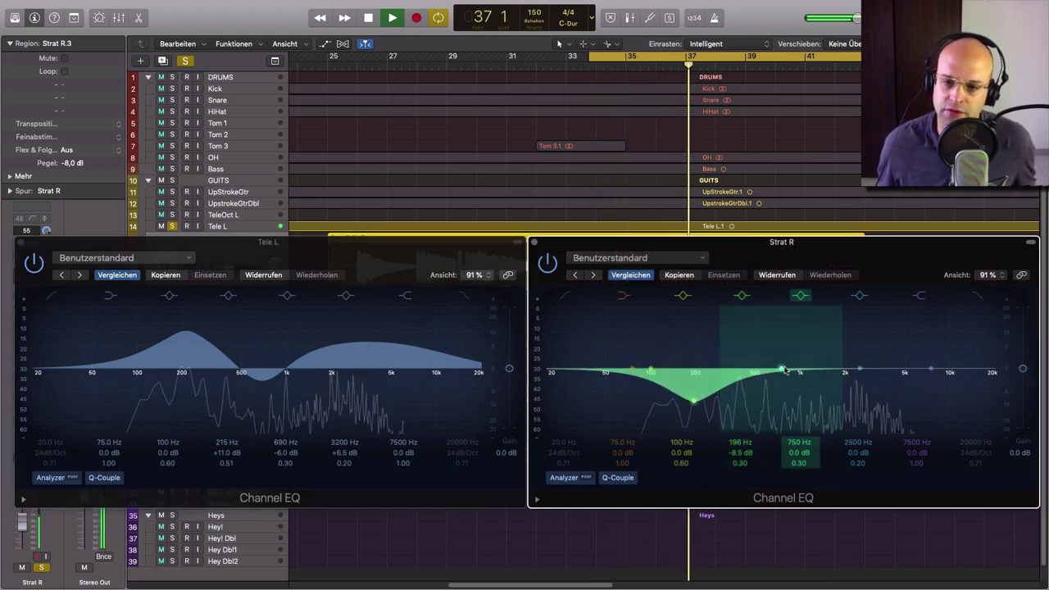
pyautogui.moveTo(784, 370); pyautogui.dragTo(759, 373)
pyautogui.moveTo(859, 370); pyautogui.dragTo(857, 385)
pyautogui.moveTo(931, 370); pyautogui.dragTo(918, 356)
pyautogui.moveTo(857, 463); pyautogui.dragTo(857, 443)
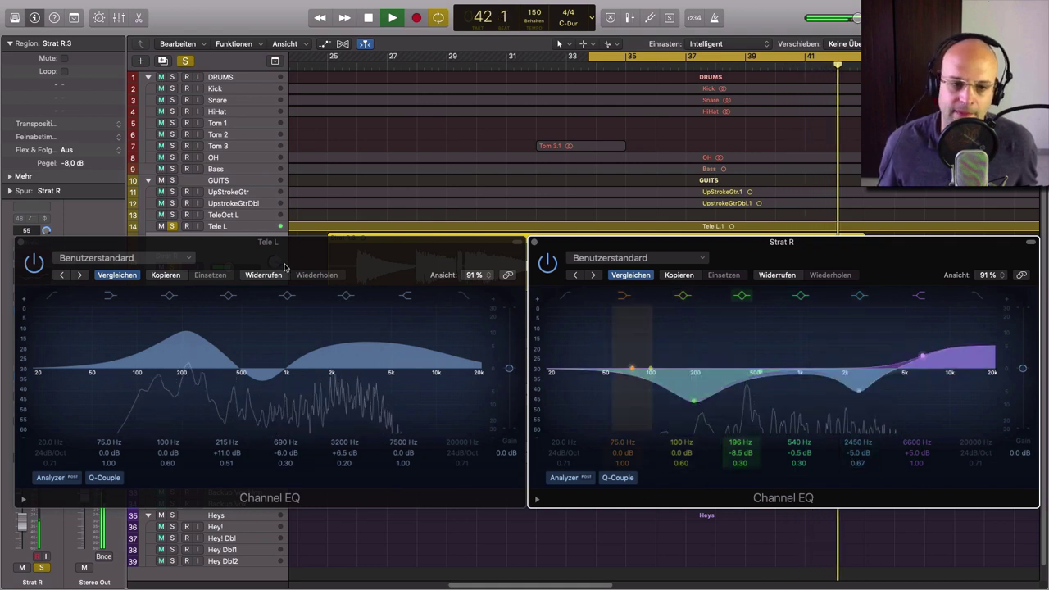
pyautogui.press('space')
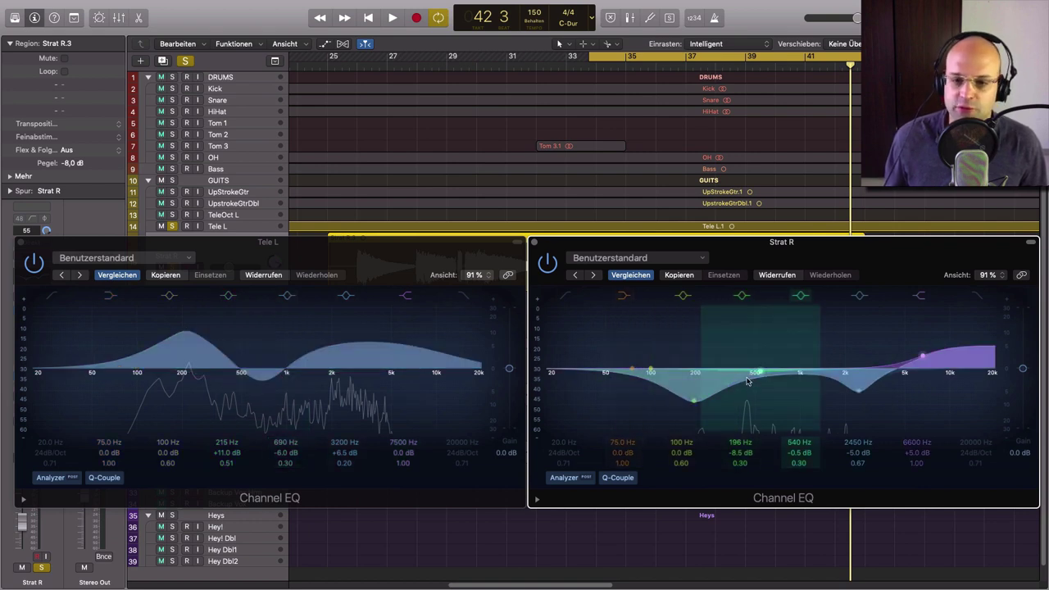
# Fine-tune the Strat R EQ's 540 Hz band to 530 Hz at +1 dB and set the Tele L EQ's 3200 Hz band to Q 0.67
pyautogui.moveTo(761, 373); pyautogui.dragTo(758, 373)
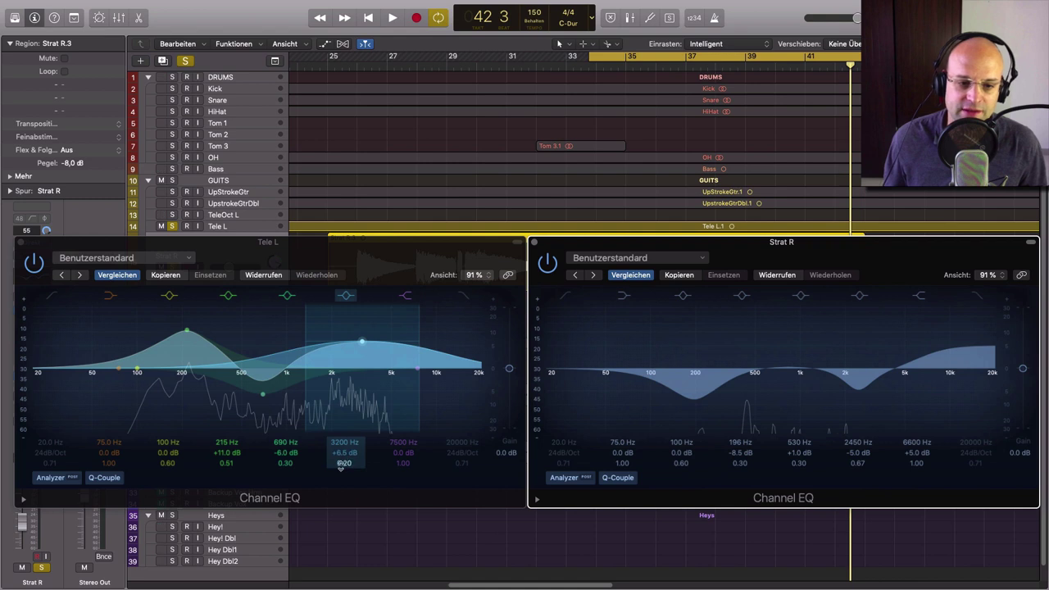
pyautogui.moveTo(347, 461); pyautogui.dragTo(347, 447)
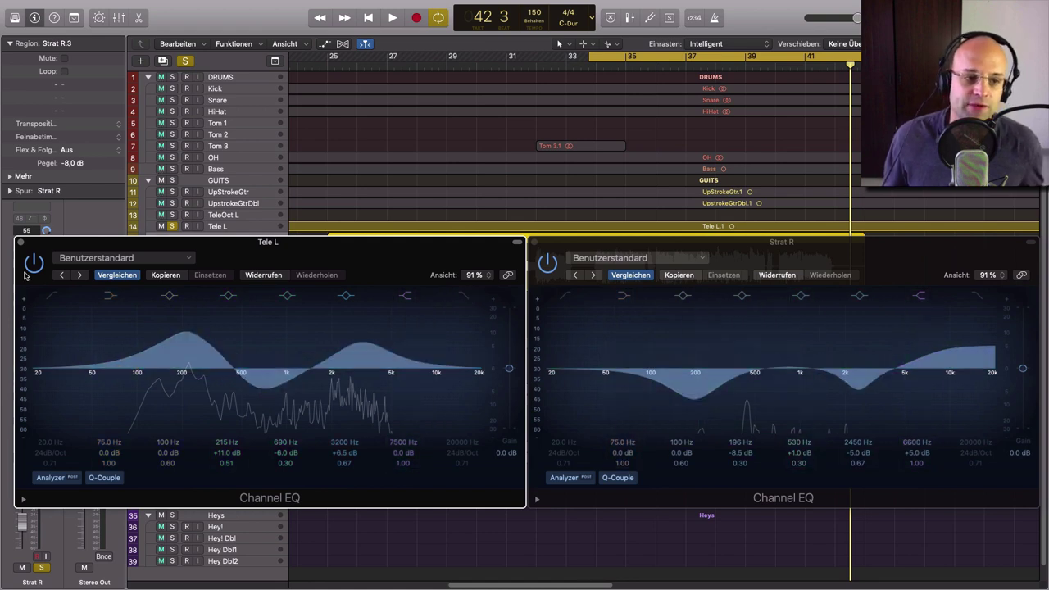
# Compare both guitars without and with EQ by bypassing the two Channel EQs, playing the loop and re-enabling them during playback
pyautogui.click(571, 269)
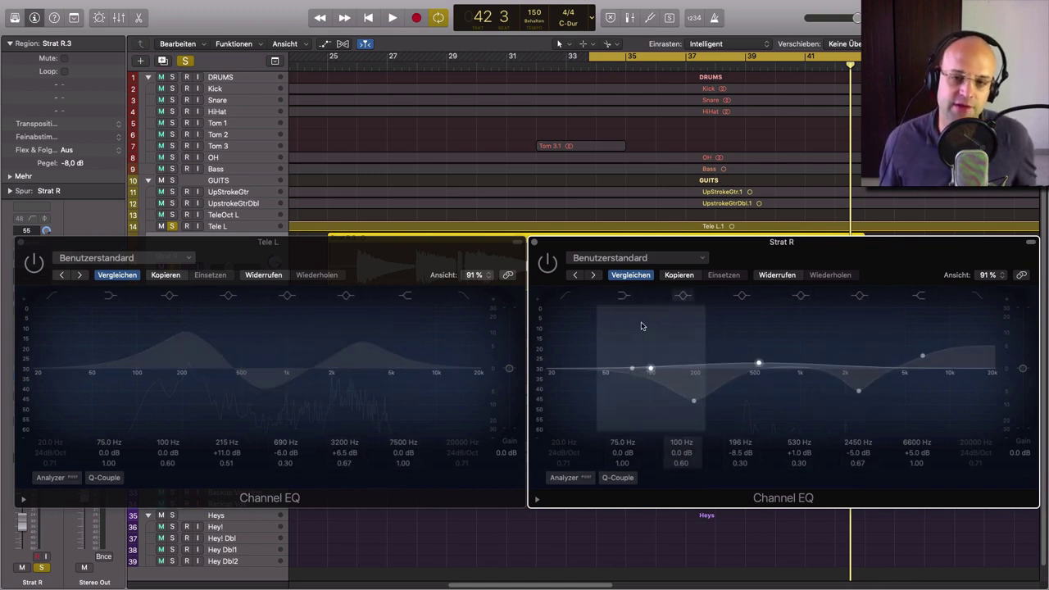
pyautogui.press('space')
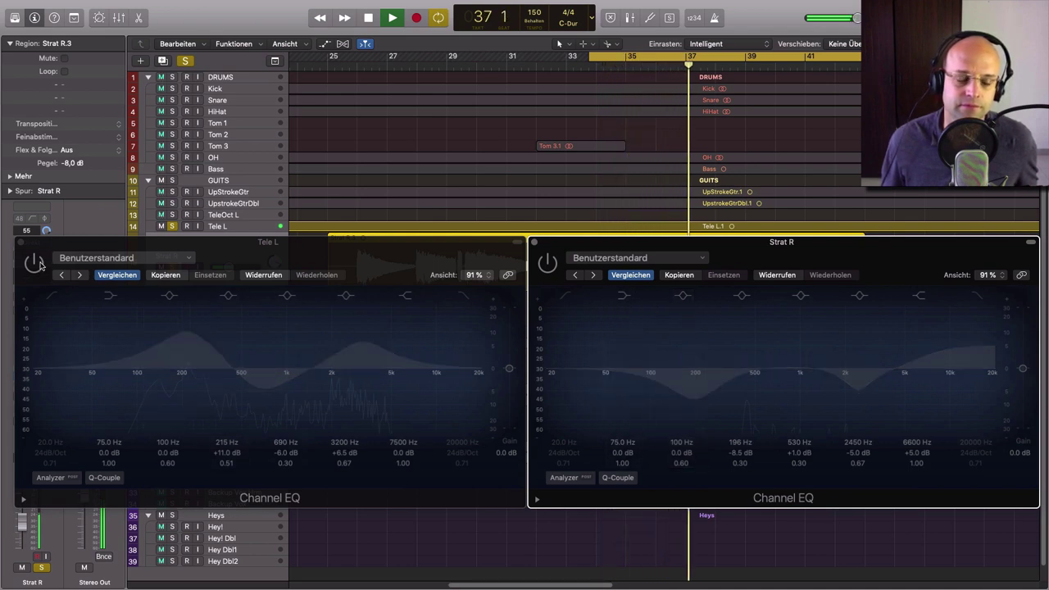
pyautogui.click(389, 260)
pyautogui.click(547, 263)
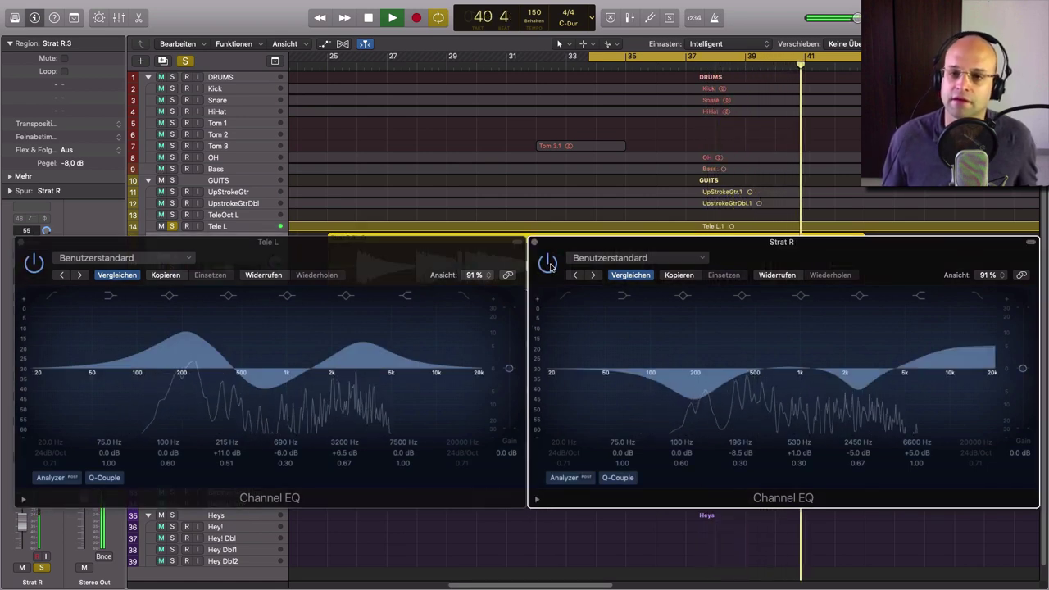
pyautogui.press('space')
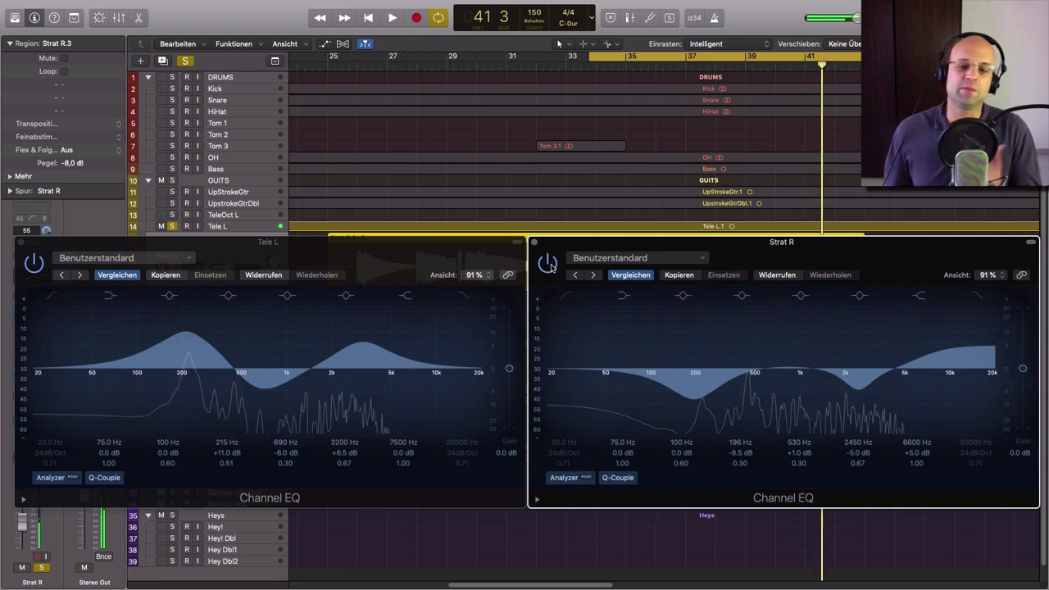
# Bypass and close the Channel EQs on Tele L and Strat R, and take both tracks off solo
pyautogui.click(547, 261)
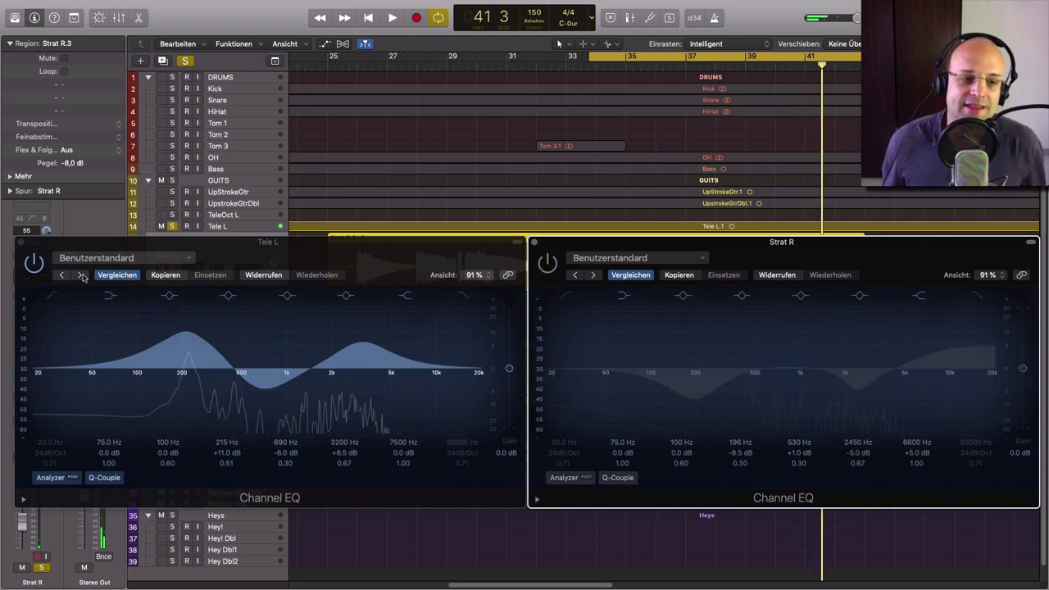
pyautogui.click(33, 263)
pyautogui.click(23, 242)
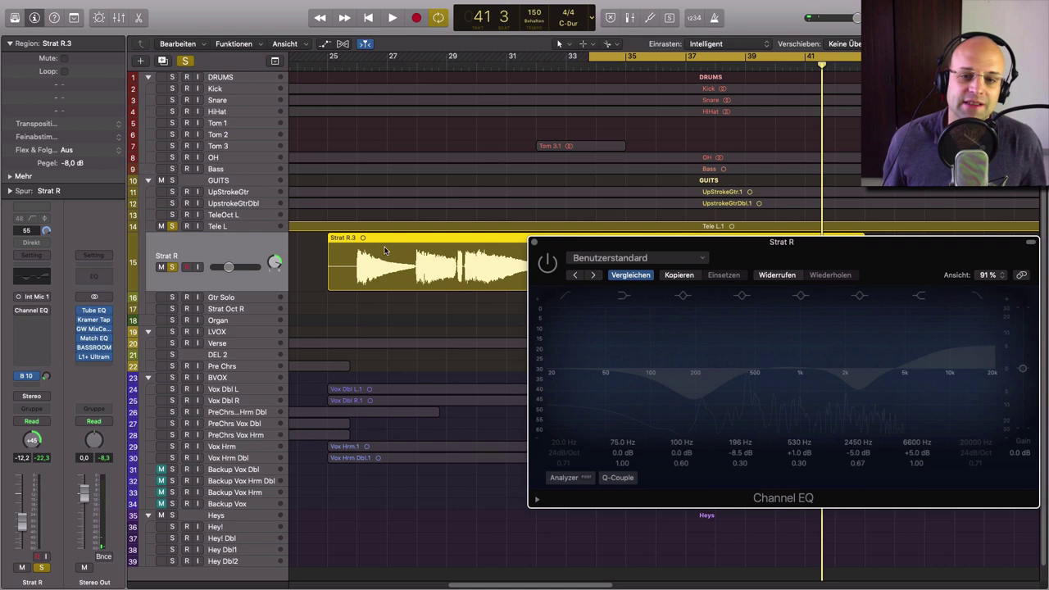
pyautogui.click(534, 243)
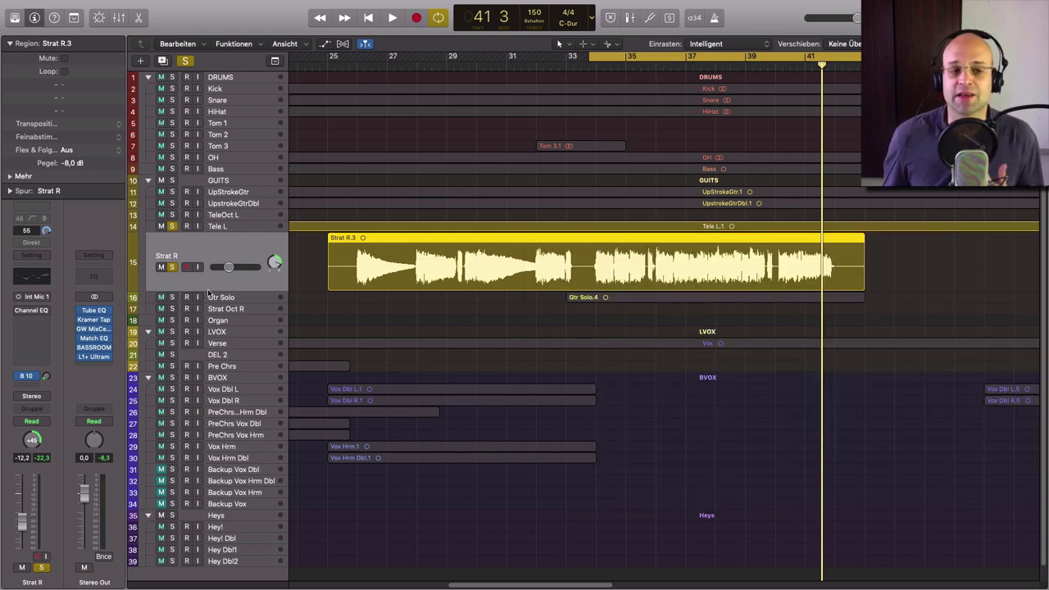
pyautogui.click(172, 226)
pyautogui.click(172, 267)
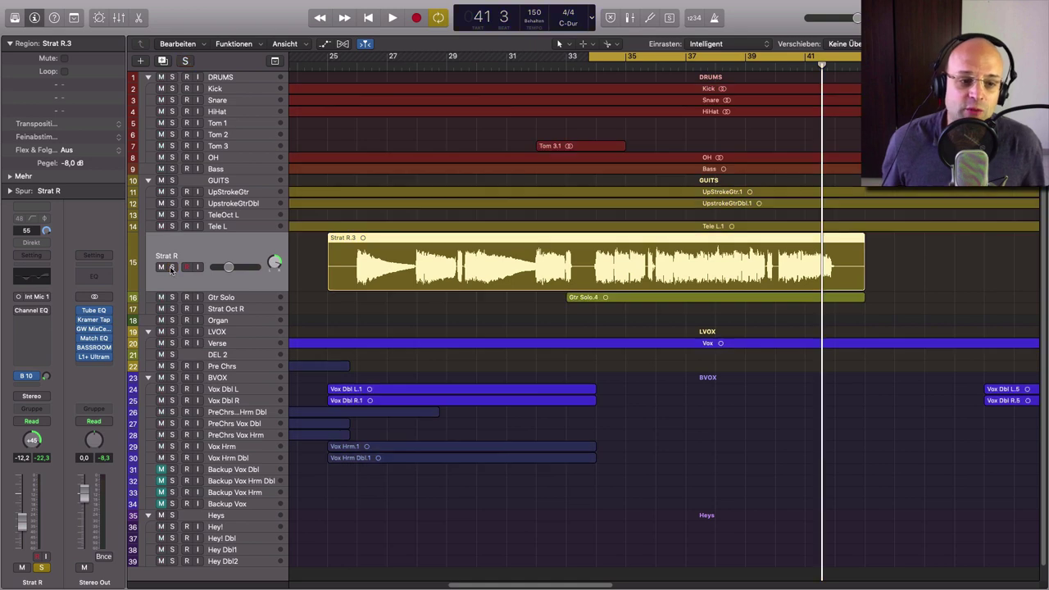
# Open the Pedalboard plug-in on the Gtr Solo track and add the Octafuzz stompbox to it
pyautogui.click(230, 299)
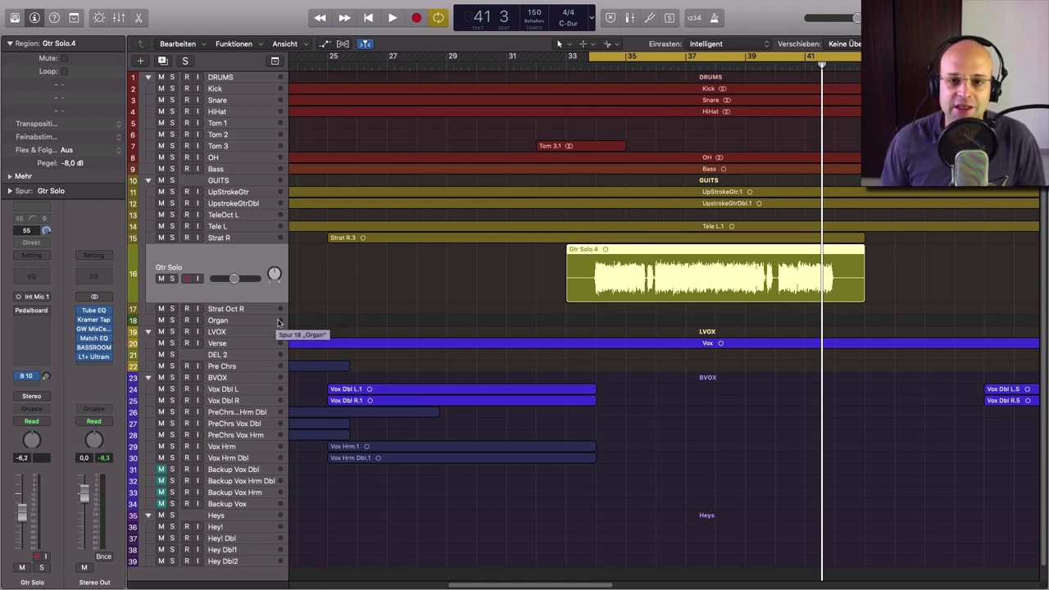
pyautogui.click(31, 309)
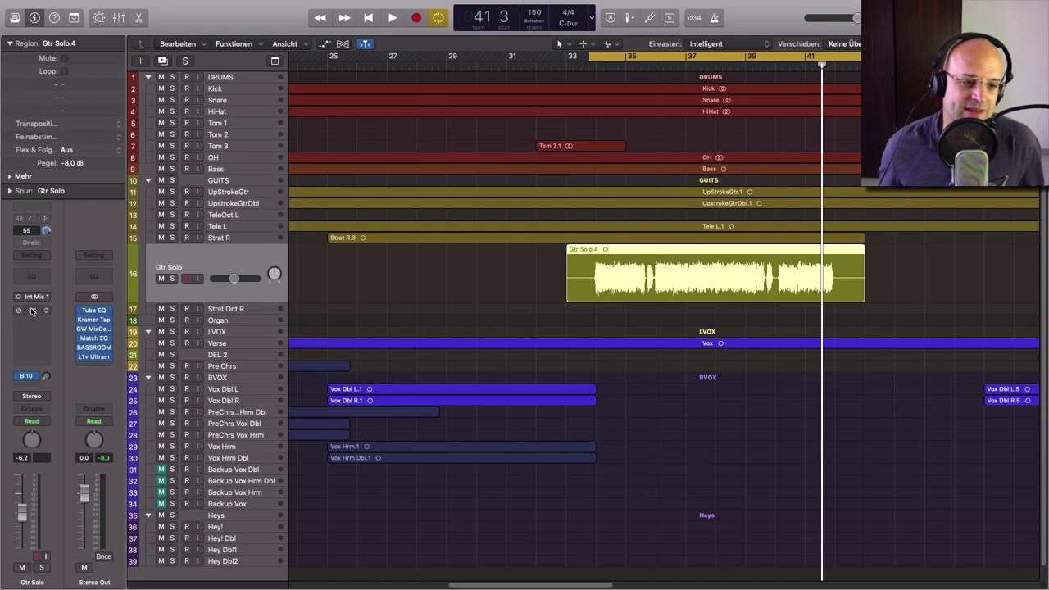
pyautogui.moveTo(424, 54); pyautogui.dragTo(653, 203)
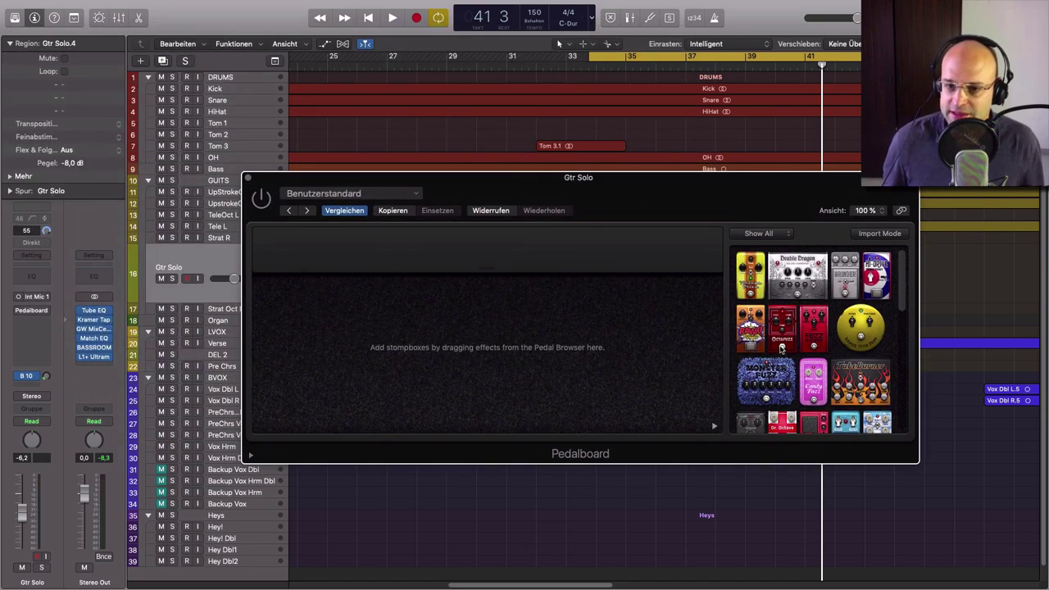
pyautogui.moveTo(782, 341); pyautogui.dragTo(477, 339)
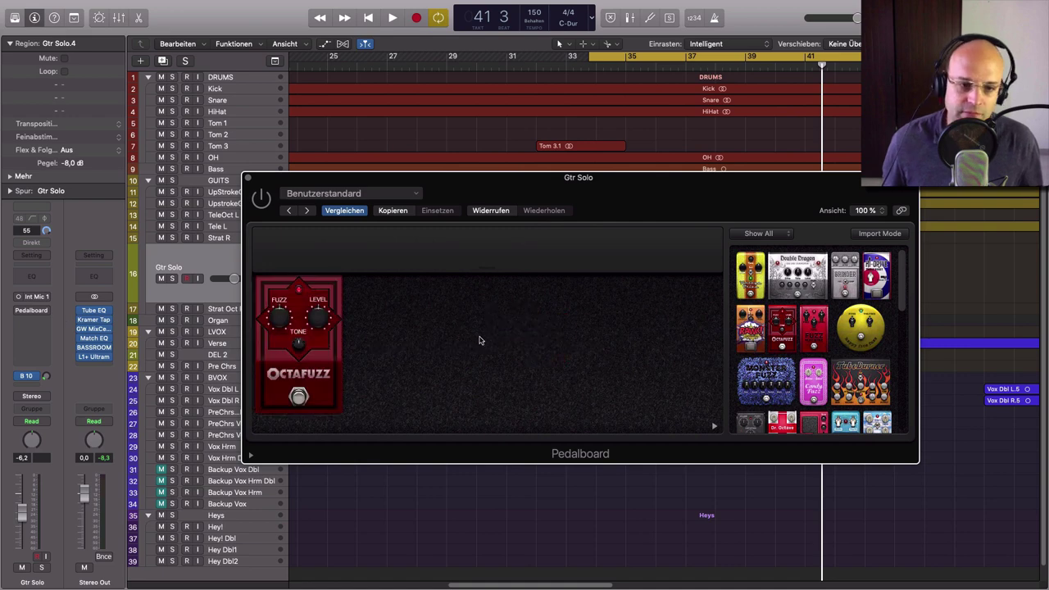
pyautogui.moveTo(586, 196); pyautogui.dragTo(635, 207)
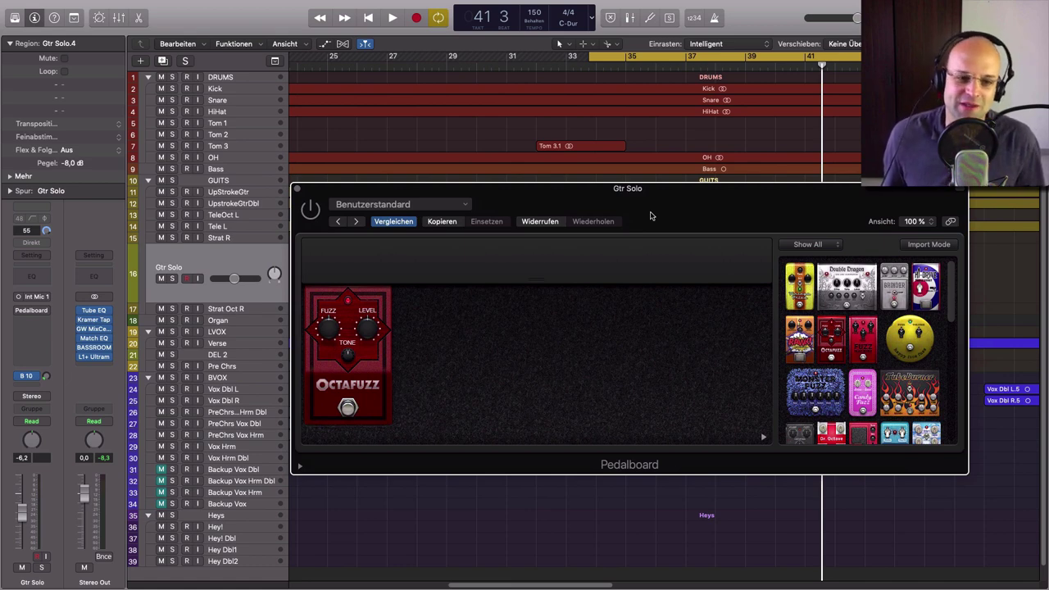
pyautogui.moveTo(595, 195); pyautogui.dragTo(587, 342)
pyautogui.moveTo(651, 335); pyautogui.dragTo(672, 212)
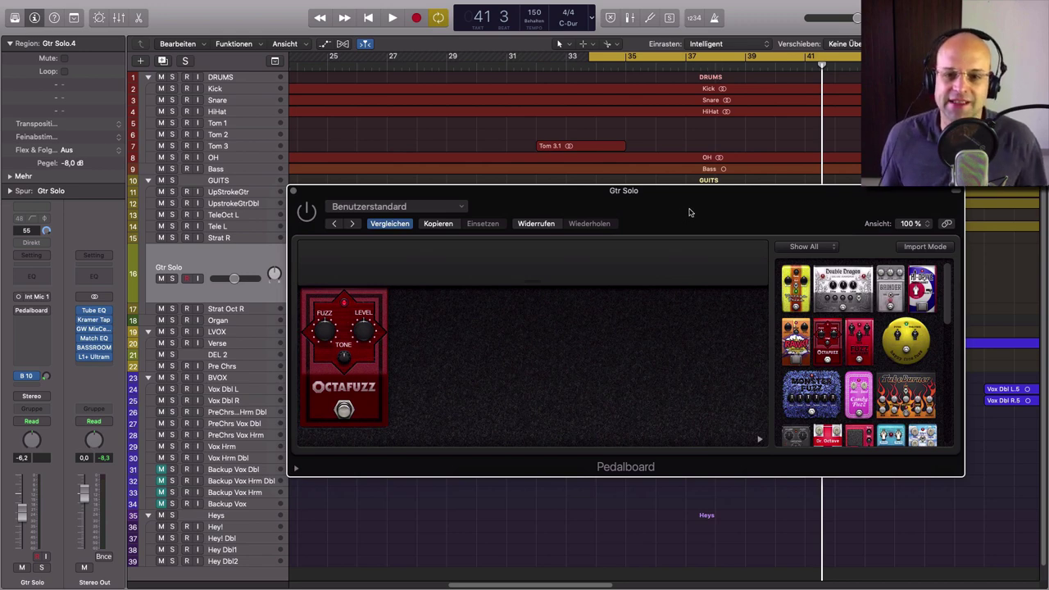
pyautogui.moveTo(689, 212); pyautogui.dragTo(673, 147)
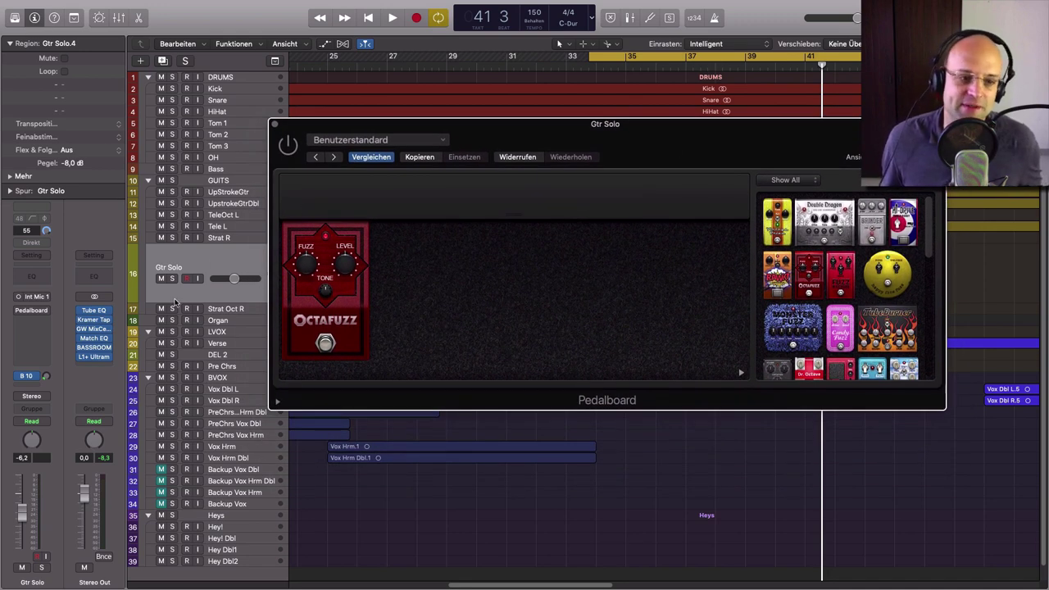
# Solo the Gtr Solo track, moving the Pedalboard window aside to reach it and back into view
pyautogui.moveTo(523, 137); pyautogui.dragTo(686, 322)
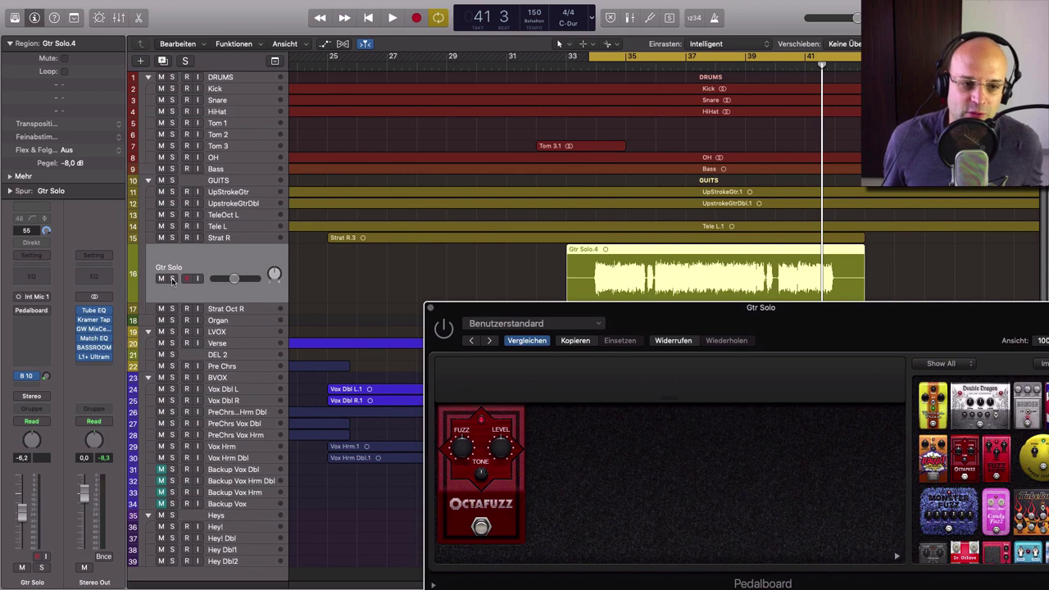
pyautogui.click(172, 278)
pyautogui.moveTo(823, 332); pyautogui.dragTo(702, 149)
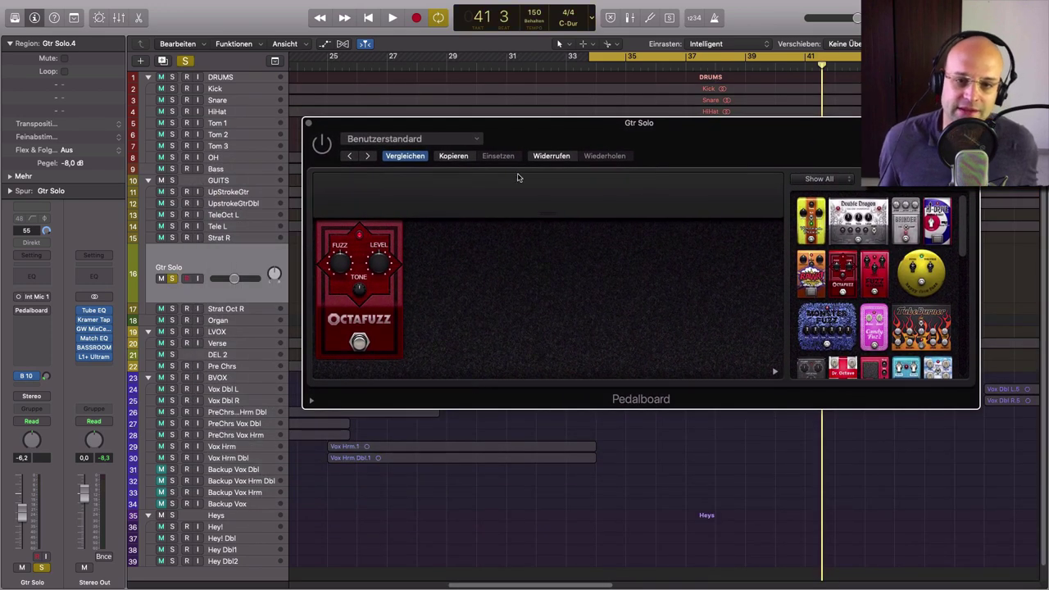
pyautogui.moveTo(518, 177); pyautogui.dragTo(496, 231)
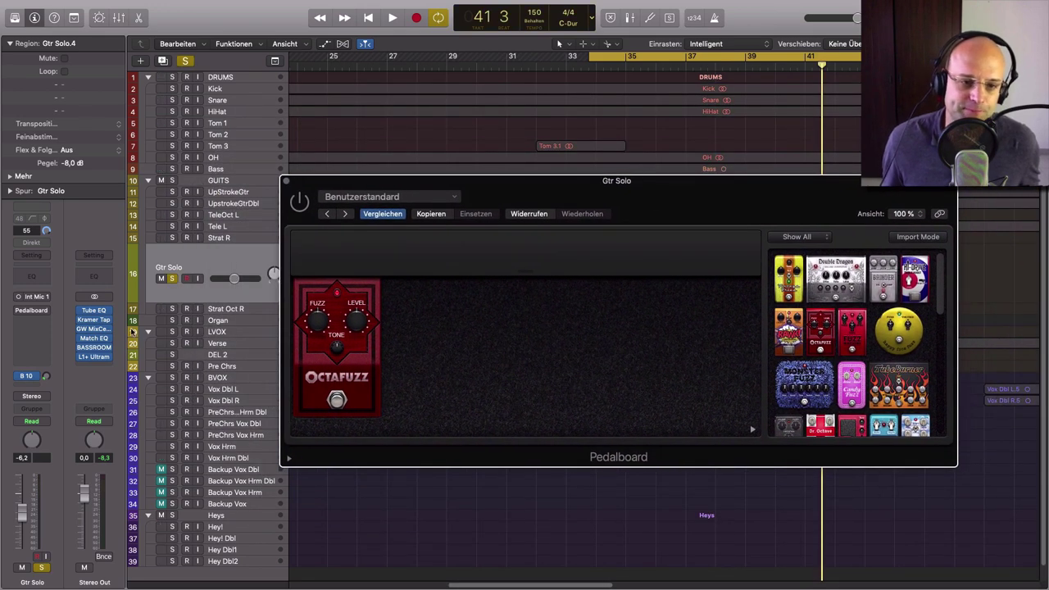
# Play the loop and compare Gtr Solo with the Octafuzz Pedalboard bypassed and active, leaving it active when playback stops
pyautogui.click(299, 202)
pyautogui.click(300, 202)
pyautogui.press('space')
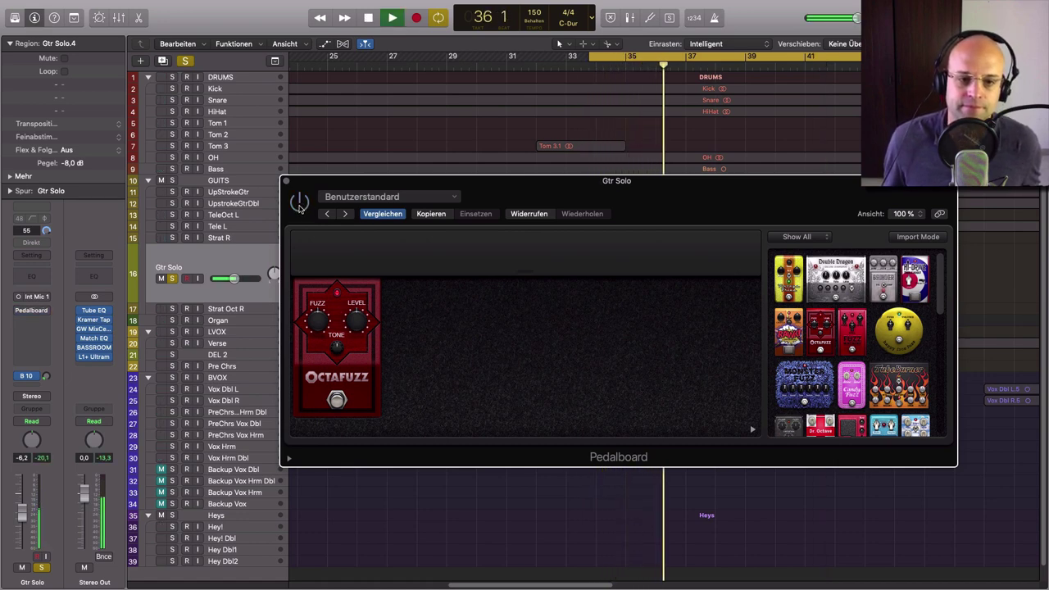
pyautogui.click(299, 202)
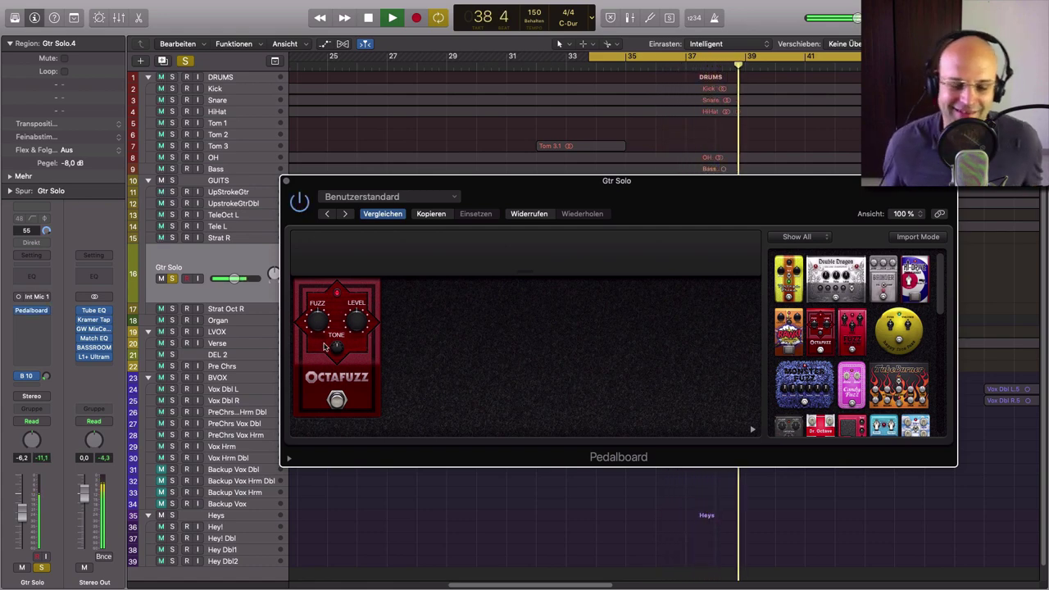
pyautogui.moveTo(318, 324); pyautogui.dragTo(345, 361)
pyautogui.click(299, 202)
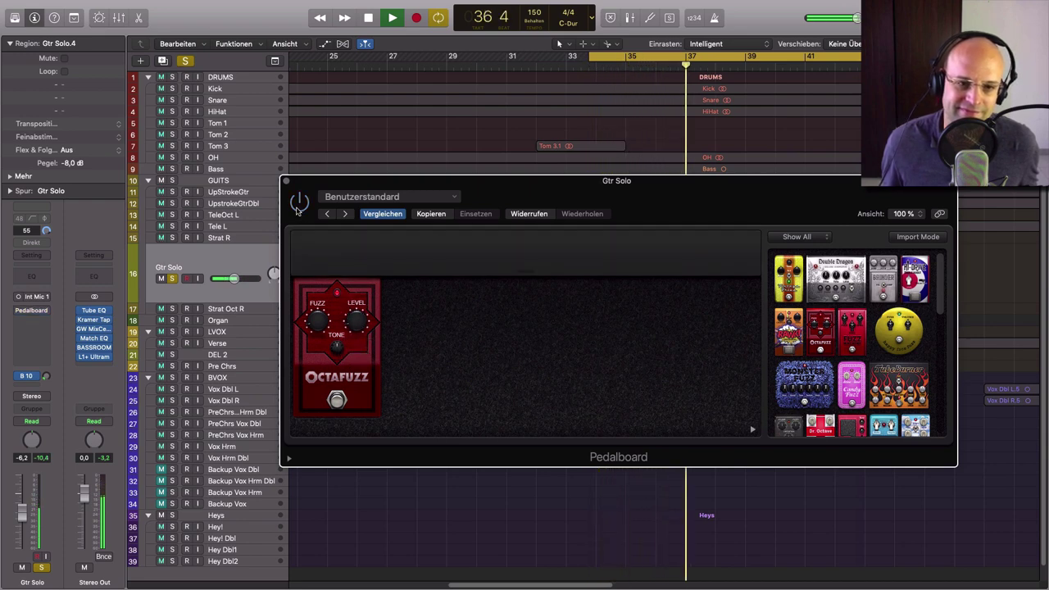
pyautogui.click(299, 202)
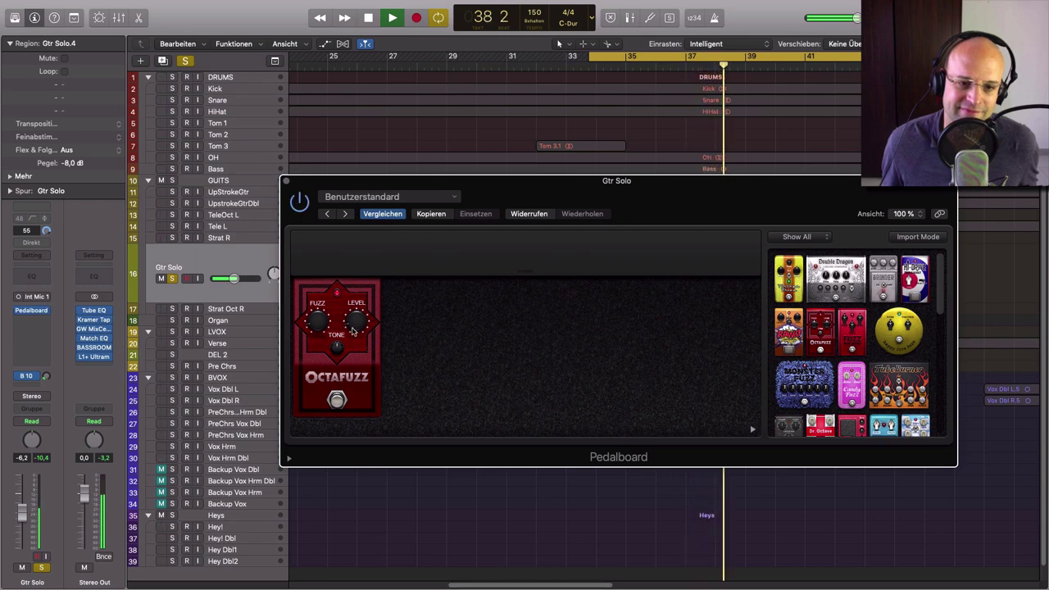
pyautogui.moveTo(353, 329)
pyautogui.mouseDown()
pyautogui.moveTo(335, 341)
pyautogui.moveTo(348, 334)
pyautogui.mouseUp()
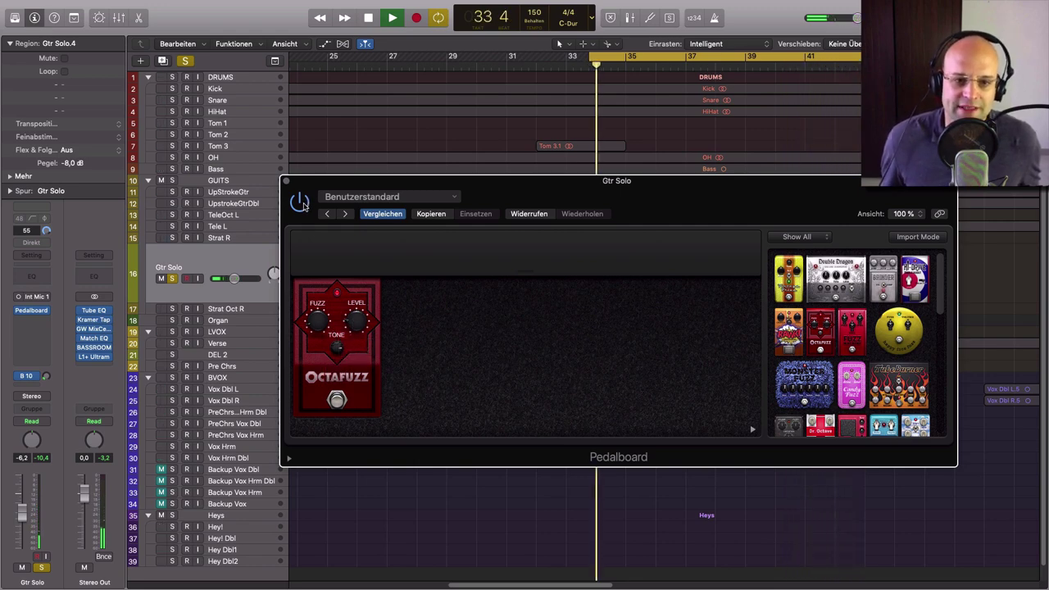
pyautogui.press('space')
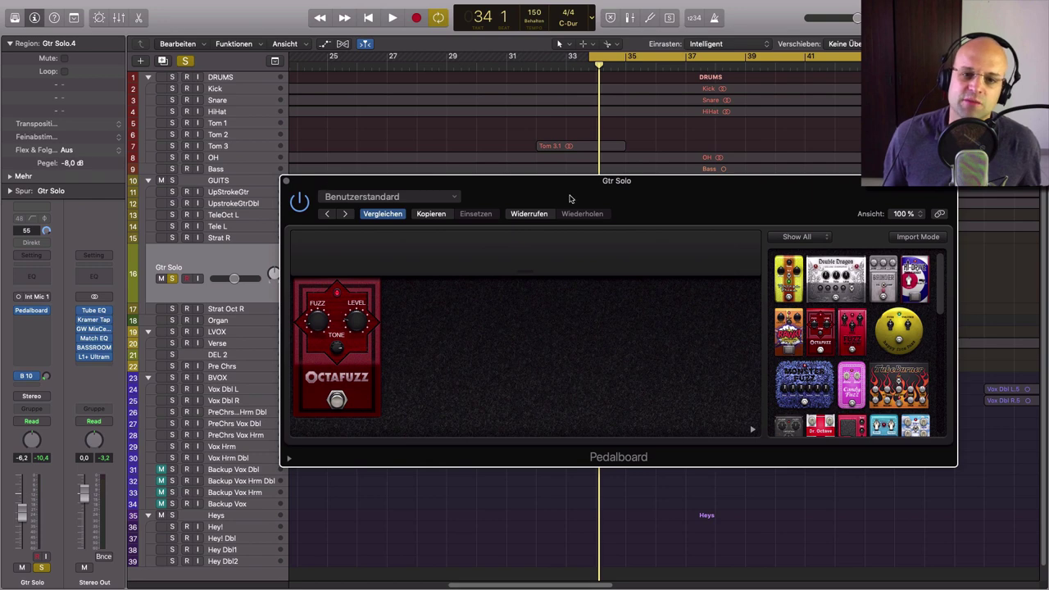
# Add Strat R and Tele L to the solo, moving the Pedalboard window clear of the guitar tracks
pyautogui.moveTo(569, 191); pyautogui.dragTo(606, 363)
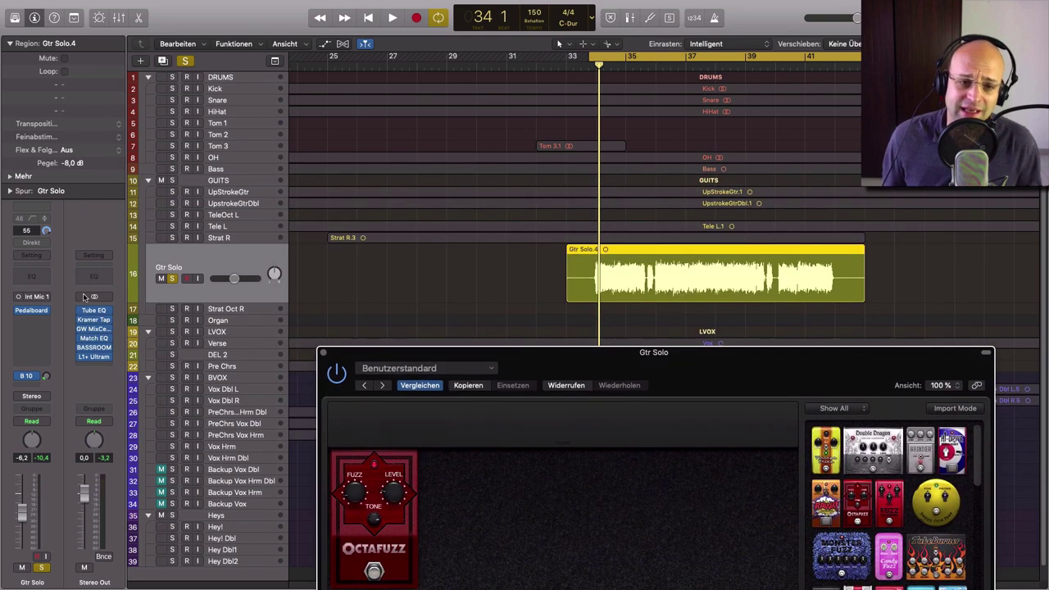
pyautogui.click(173, 237)
pyautogui.click(173, 228)
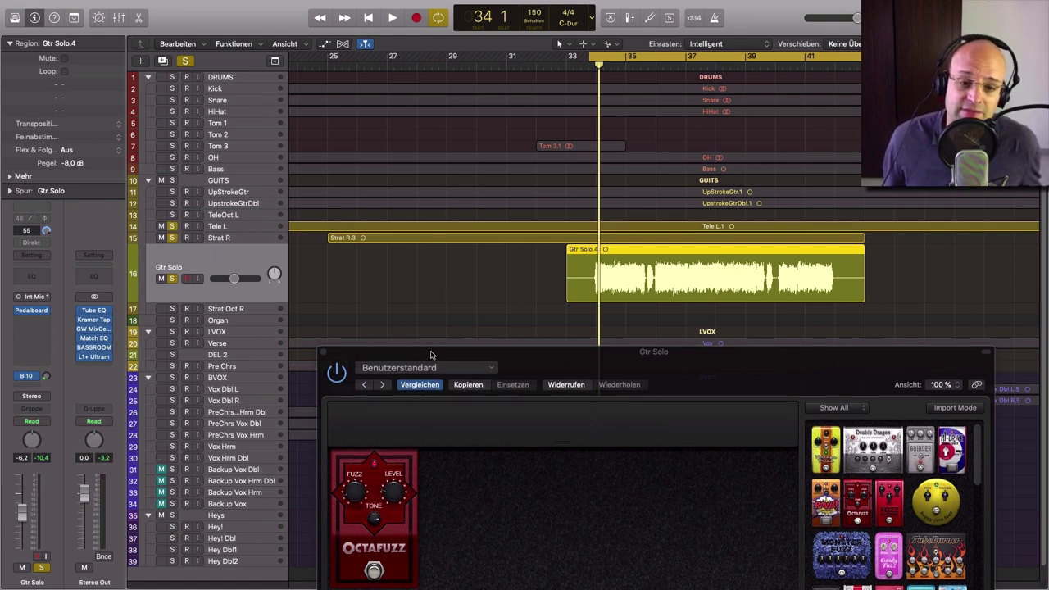
pyautogui.moveTo(388, 383); pyautogui.dragTo(334, 308)
pyautogui.moveTo(453, 292); pyautogui.dragTo(470, 326)
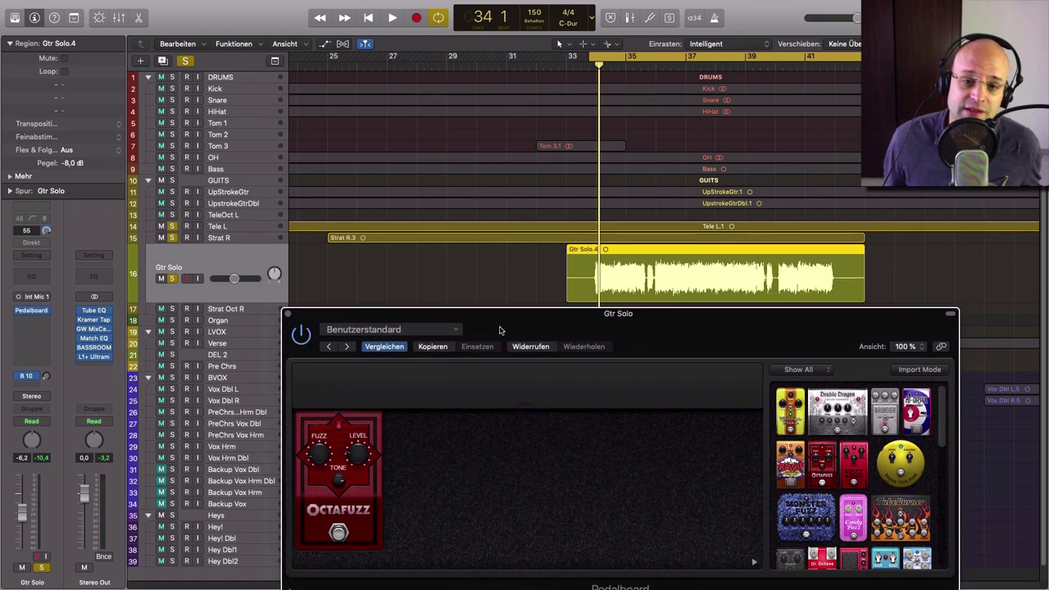
# Compare all three soloed guitars without and with the Pedalboard by bypassing it, playing the loop and re-enabling it during playback
pyautogui.click(300, 333)
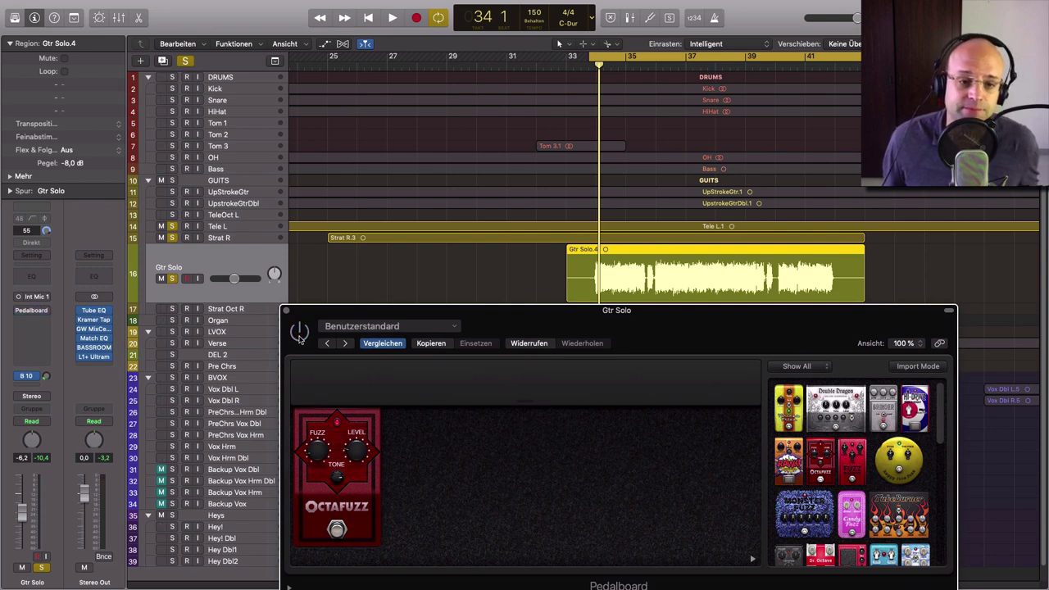
pyautogui.press('space')
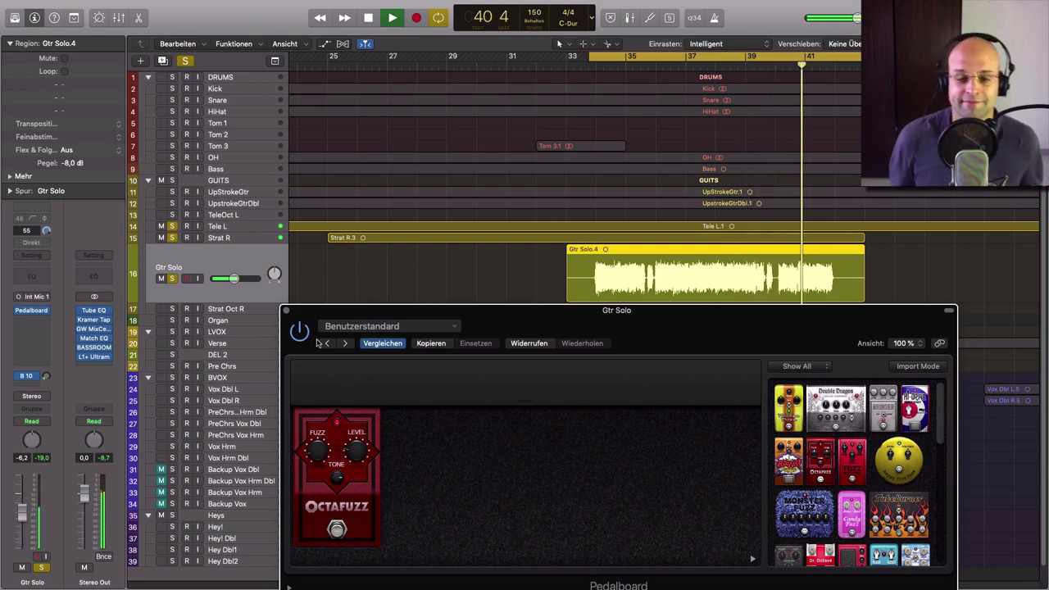
pyautogui.press('space')
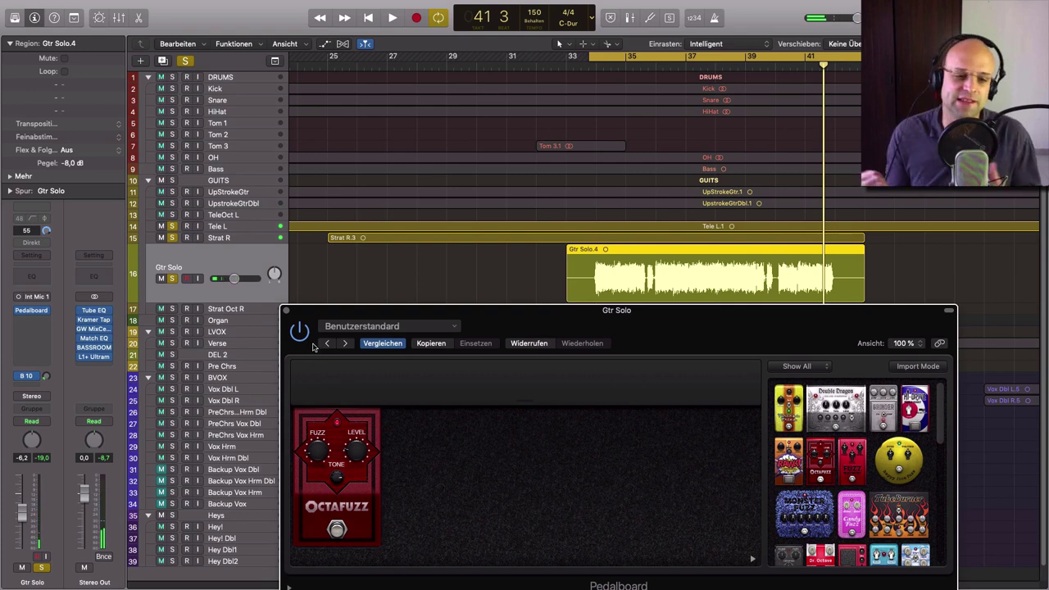
# Take Tele L, Strat R and Gtr Solo off solo and close the Pedalboard window
pyautogui.click(172, 227)
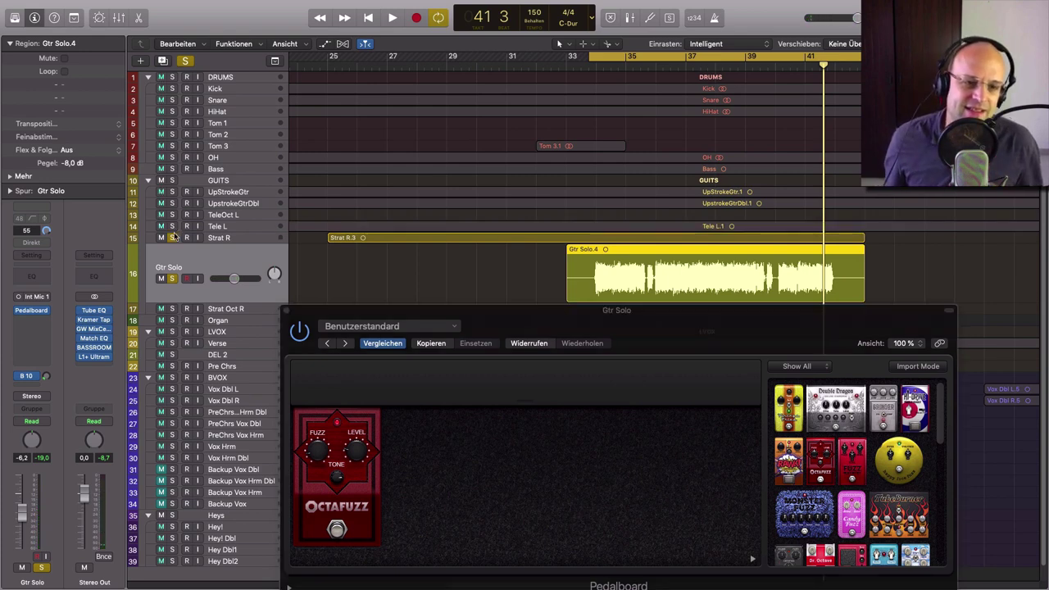
pyautogui.click(172, 238)
pyautogui.click(172, 278)
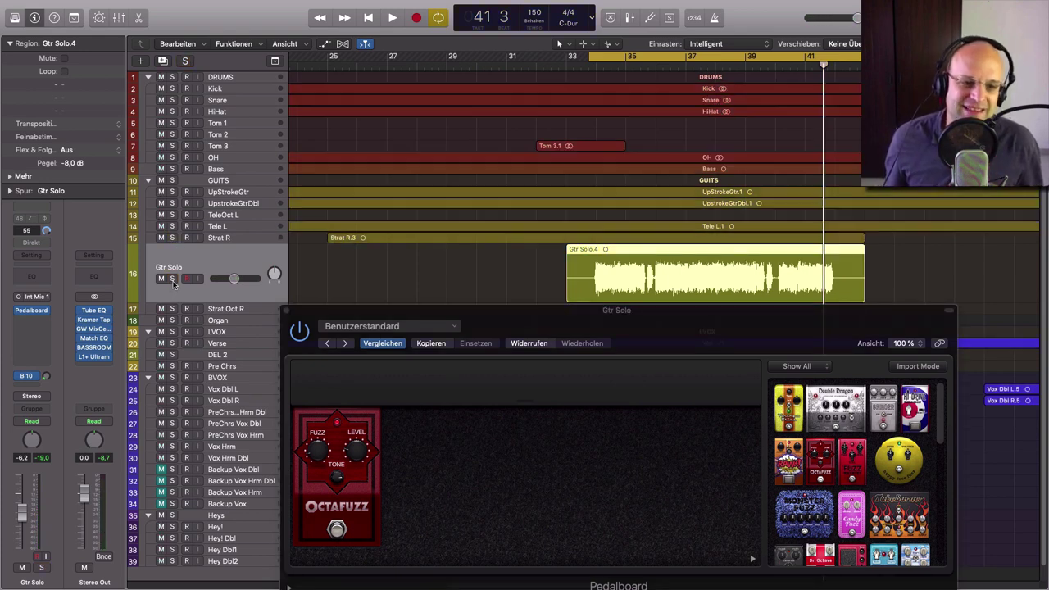
pyautogui.click(286, 311)
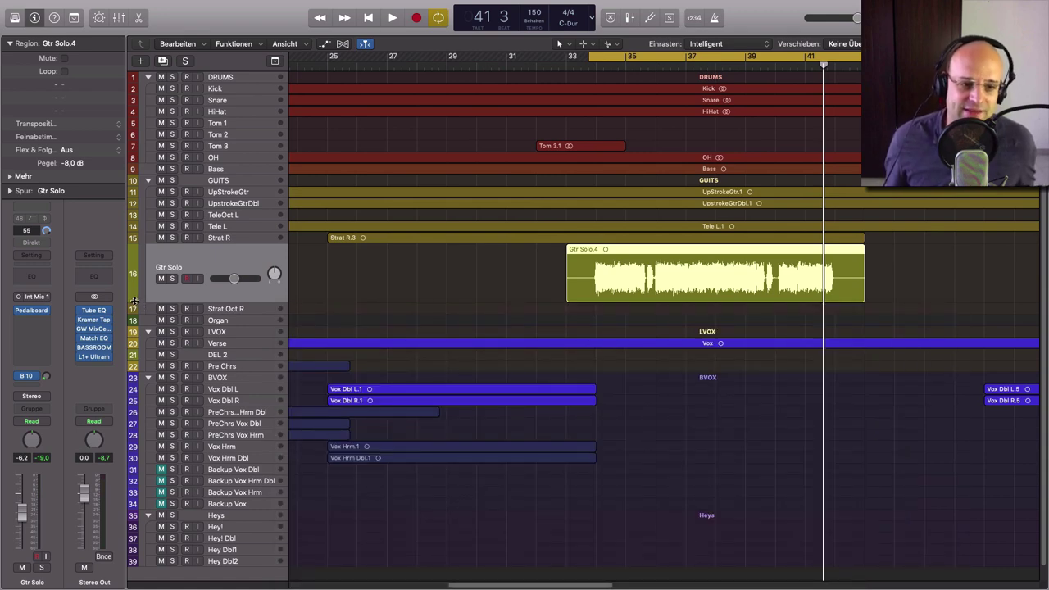
# Select the Heys stack and its four Hey regions starting at bar 84, and play the mix from about bar 90
pyautogui.scroll(-1, 197, 406)
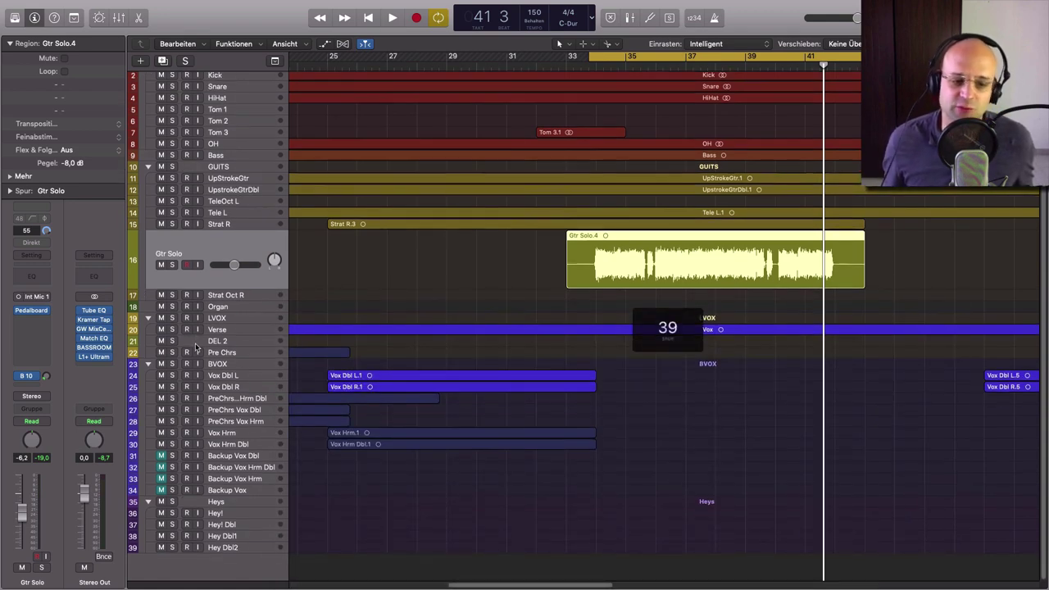
pyautogui.click(231, 503)
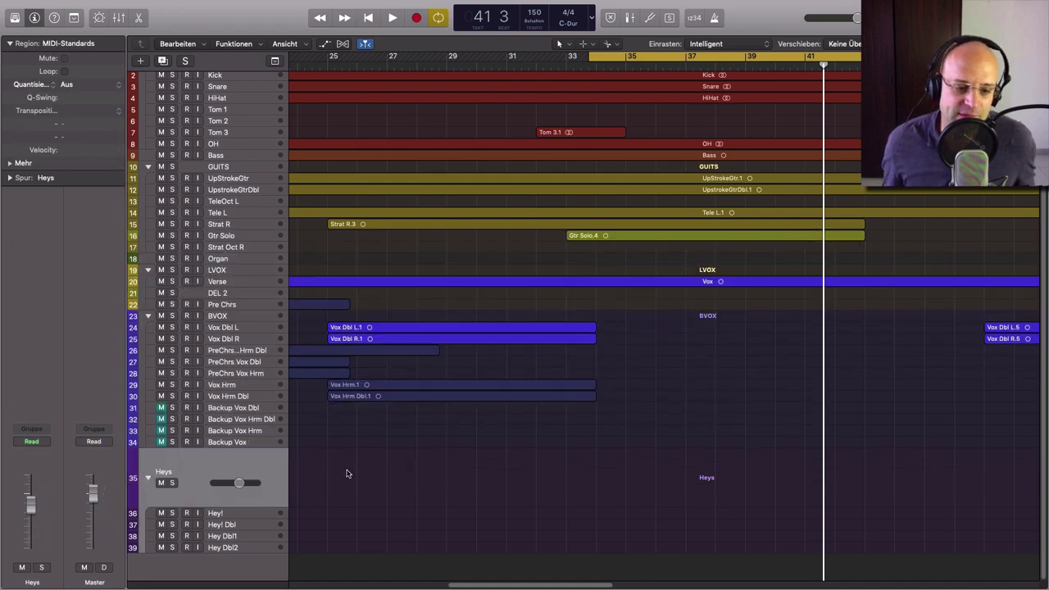
pyautogui.hscroll(15, 346, 474)
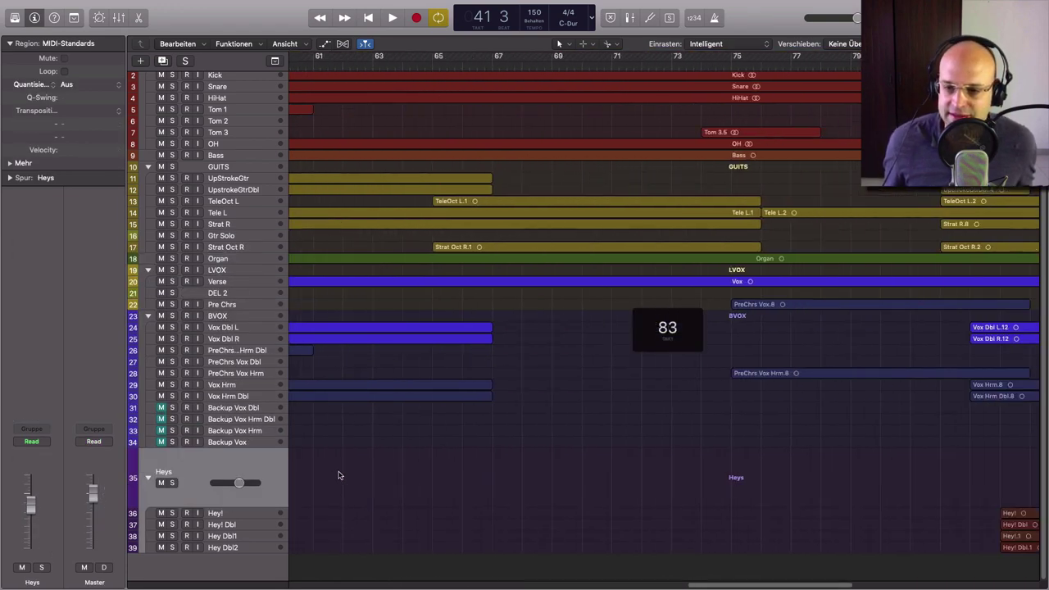
pyautogui.hscroll(15, 339, 475)
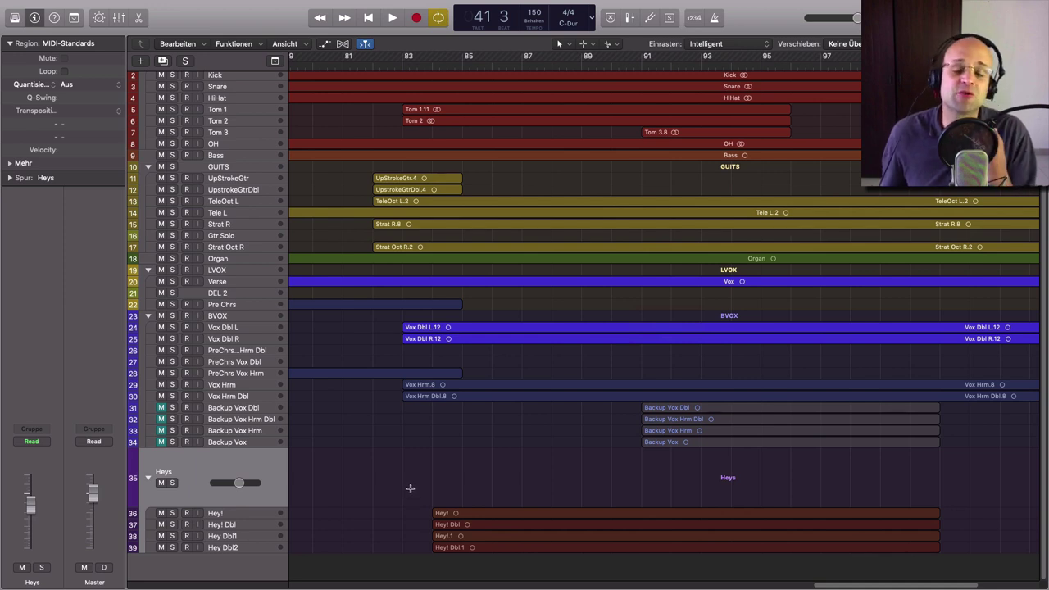
pyautogui.moveTo(407, 465); pyautogui.dragTo(975, 559)
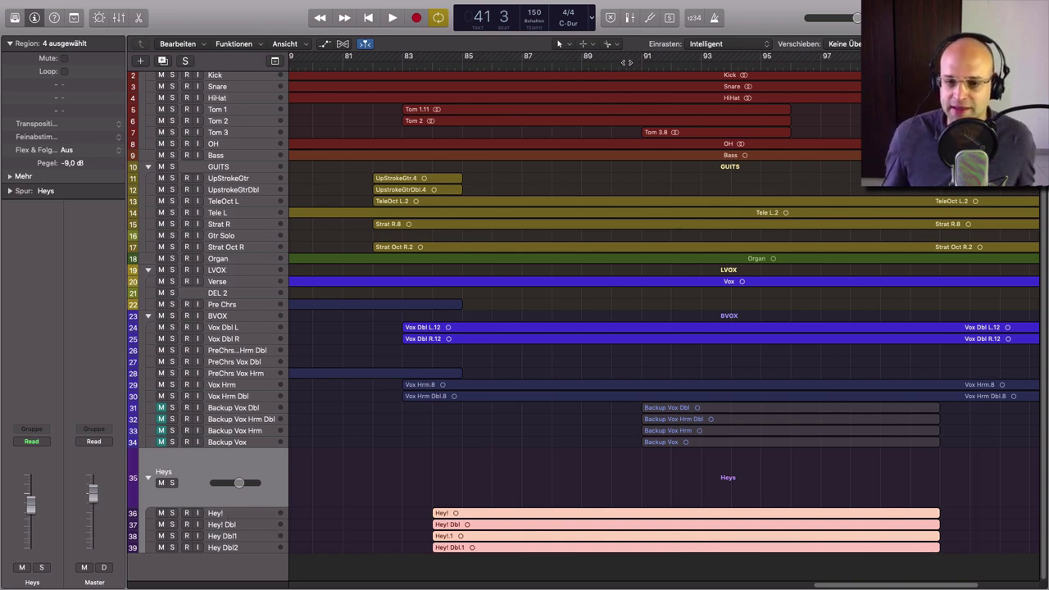
pyautogui.click(621, 63)
pyautogui.press('space')
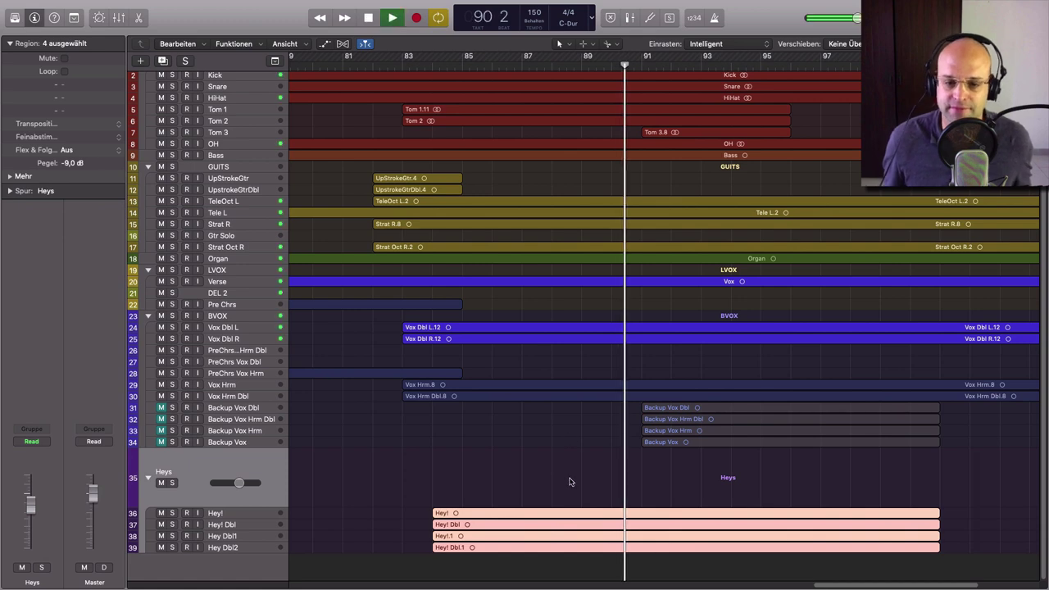
# Examine the waveforms of the four Hey regions during playback, then overview them along the timeline and stop playback
pyautogui.moveTo(575, 478); pyautogui.dragTo(967, 553)
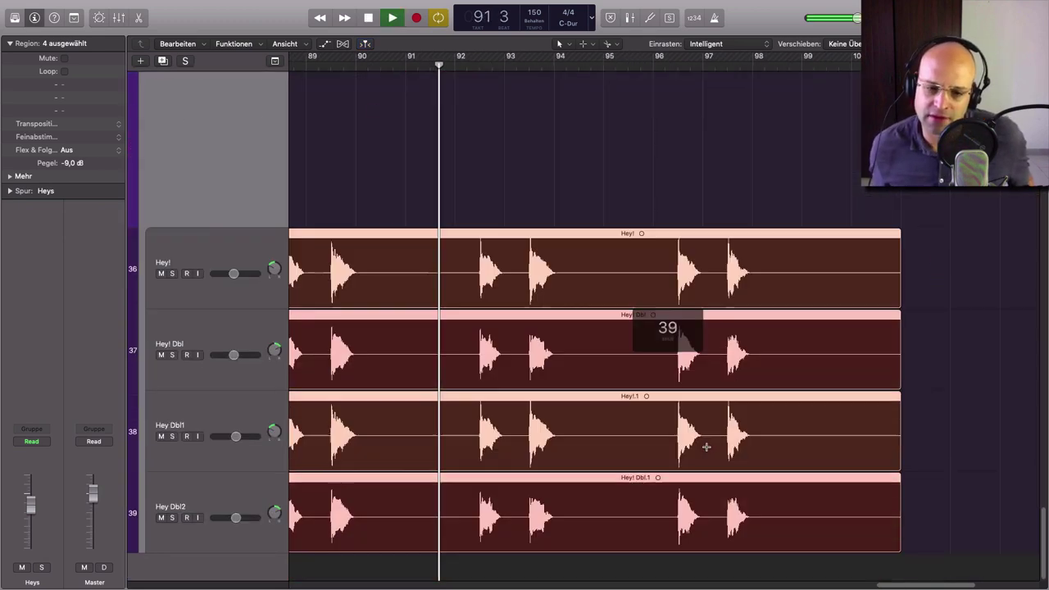
pyautogui.press('super+Left')
pyautogui.press('super+Left')
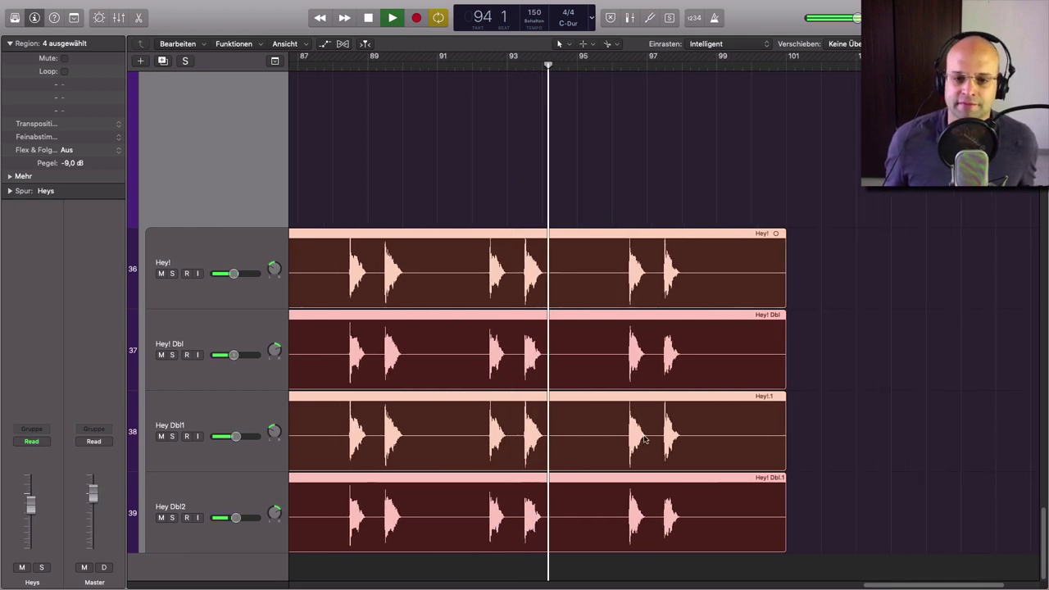
pyautogui.keyDown('ctrl'); pyautogui.keyDown('alt'); pyautogui.click(629, 439); pyautogui.keyUp('alt'); pyautogui.keyUp('ctrl')
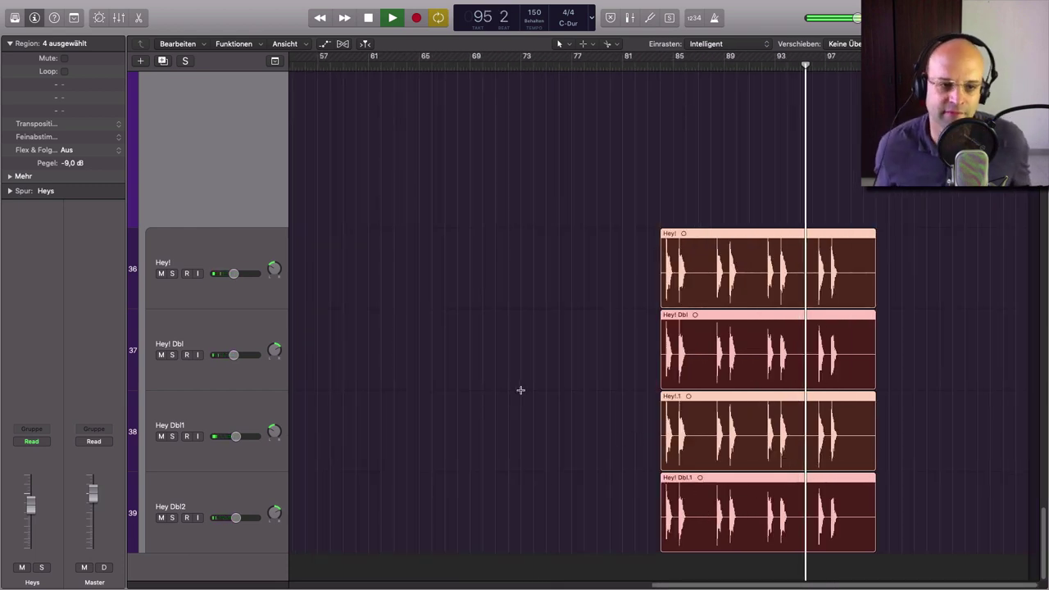
pyautogui.press('space')
# Solo the Heys stack and bring its four Hey regions into full view
pyautogui.scroll(5, 260, 293)
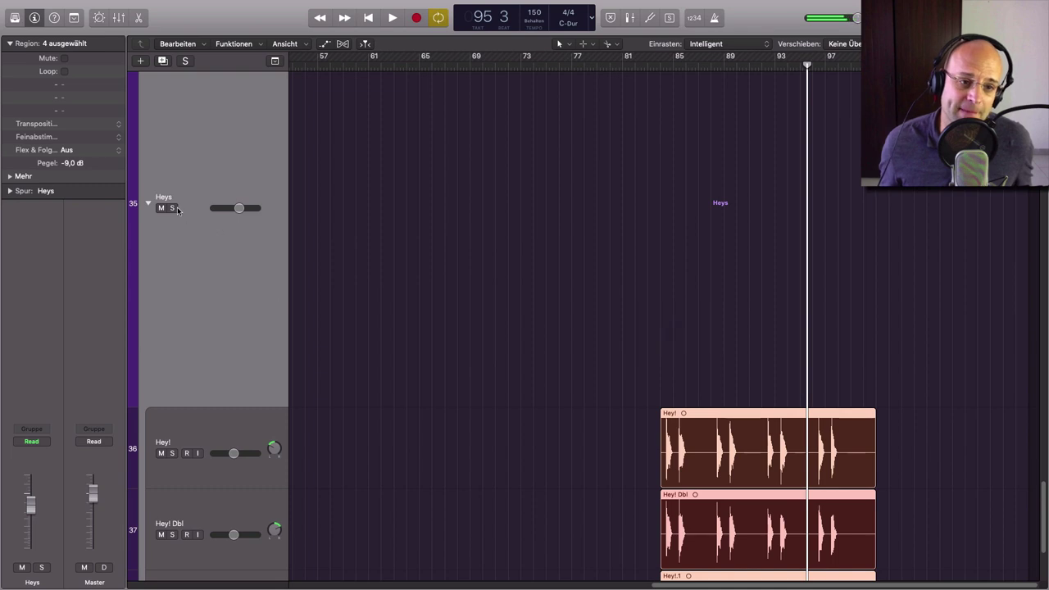
pyautogui.press('s')
pyautogui.scroll(-5, 501, 419)
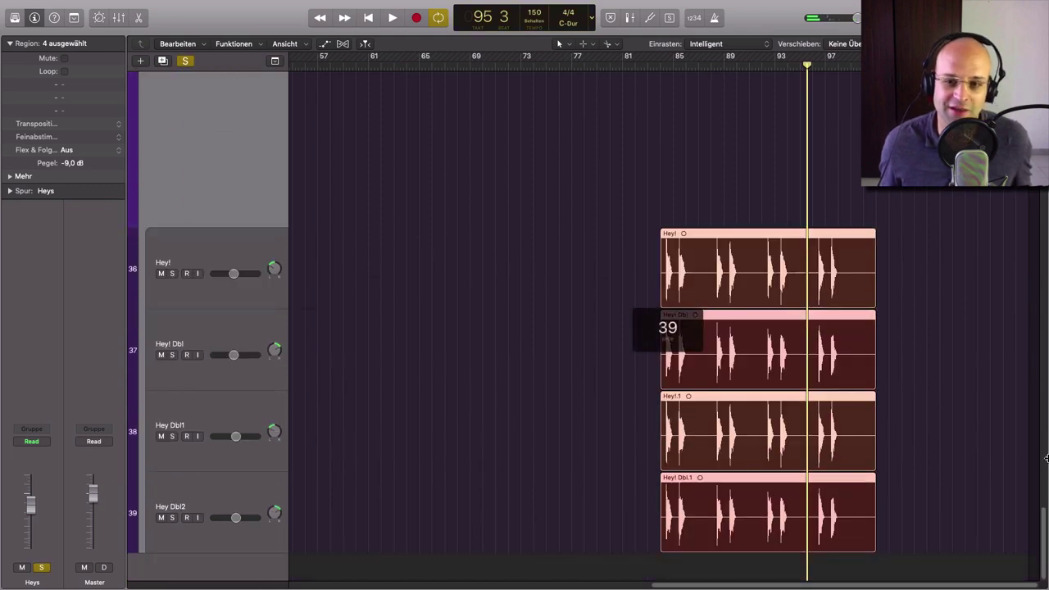
pyautogui.moveTo(610, 216); pyautogui.dragTo(952, 395)
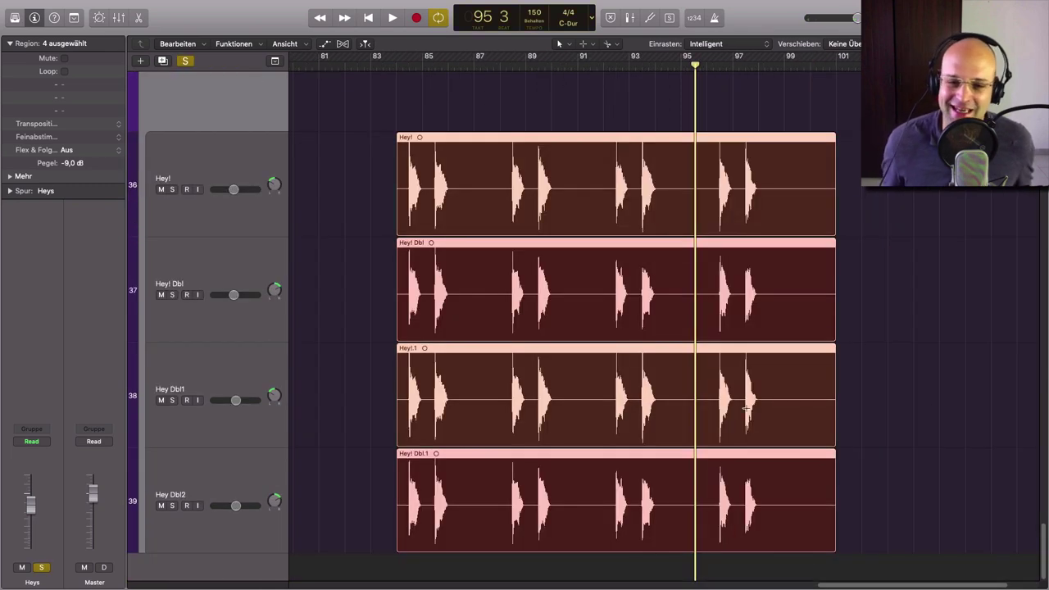
# Mute Hey Dbl1 and Hey Dbl2 in the mixer and loop the selected Hey regions to play only the Hey! and Hey! Dbl pair
pyautogui.press('x')
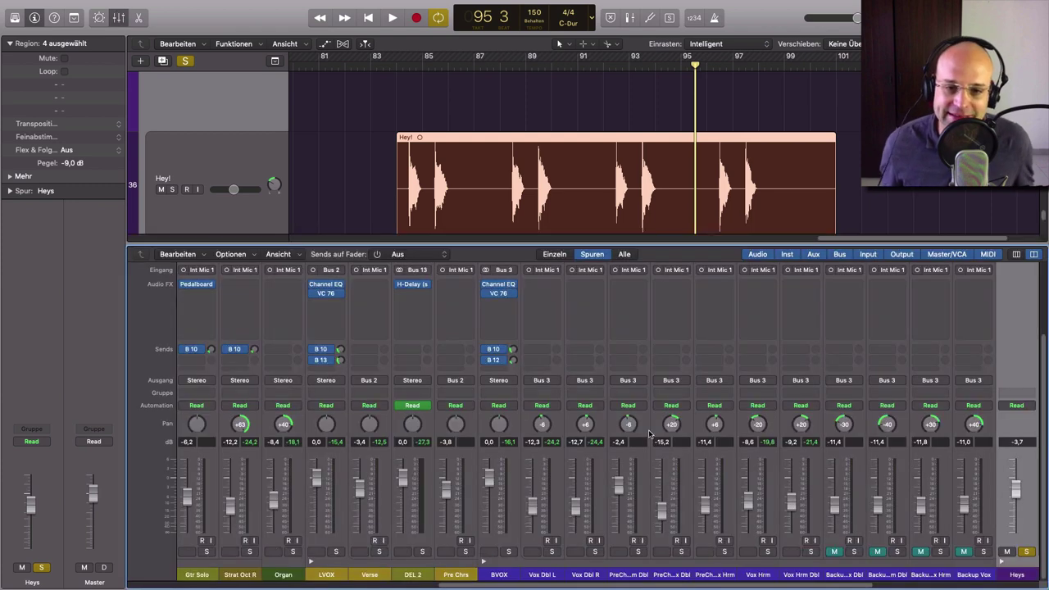
pyautogui.hscroll(5, 639, 554)
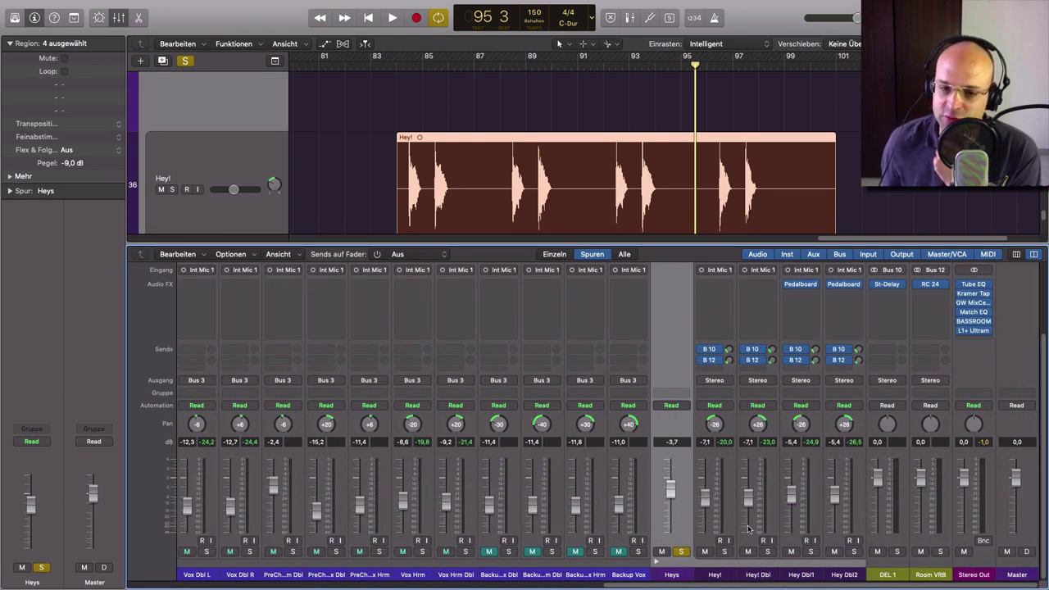
pyautogui.click(791, 551)
pyautogui.click(834, 552)
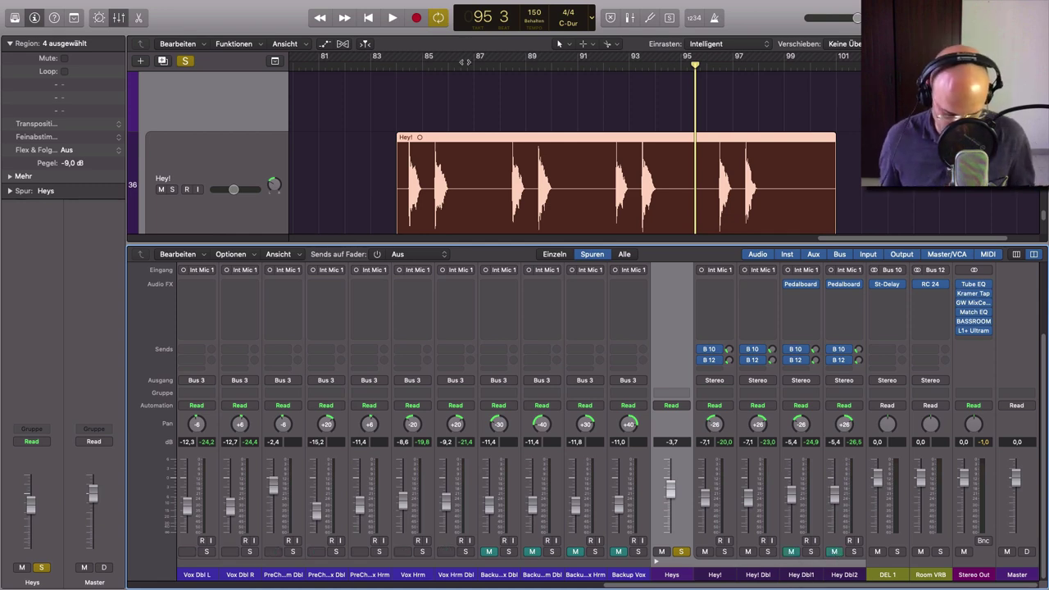
pyautogui.press('u')
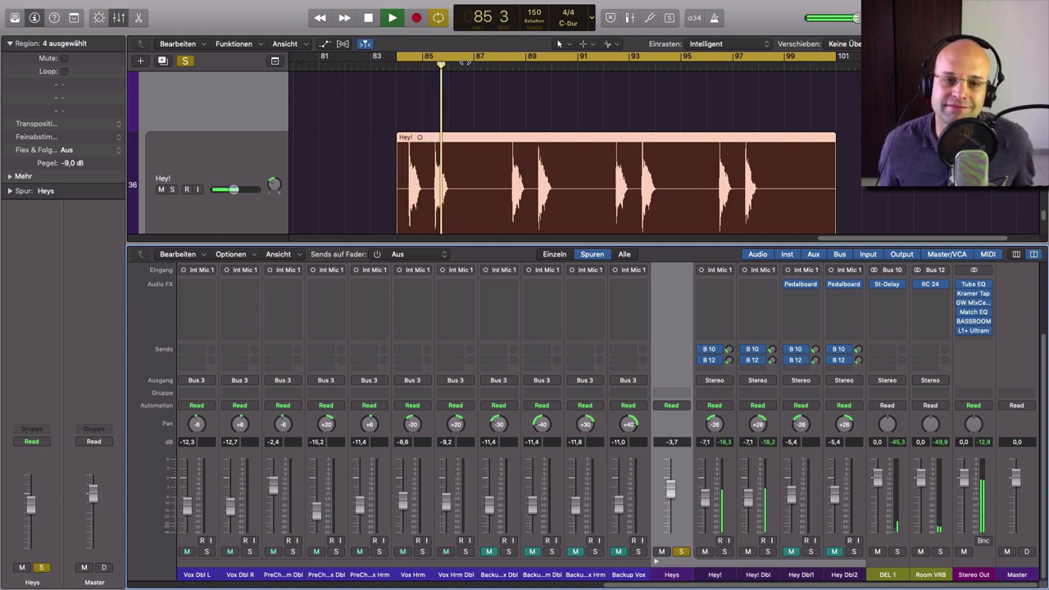
pyautogui.press('space')
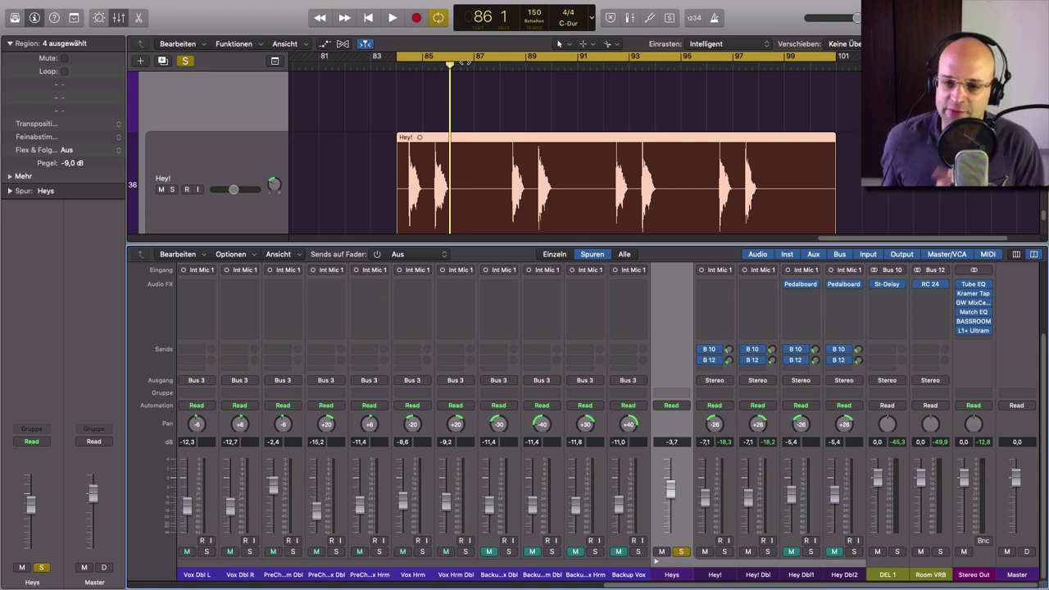
# Open the Pedalboards of Hey Dbl1 and Hey Dbl2 and arrange both windows clear of the Hey channel strips
pyautogui.click(801, 283)
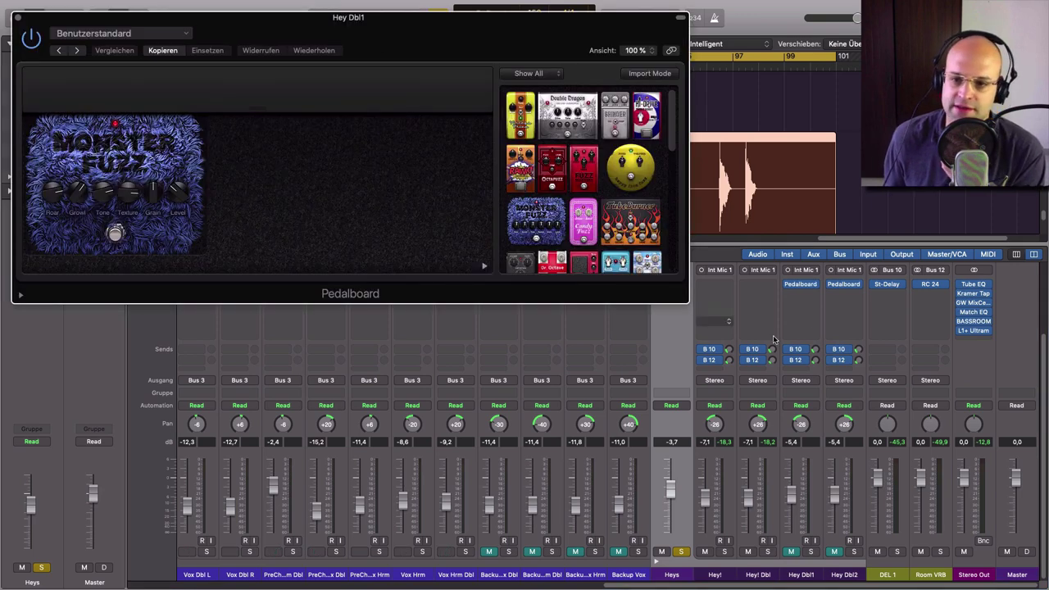
pyautogui.click(843, 287)
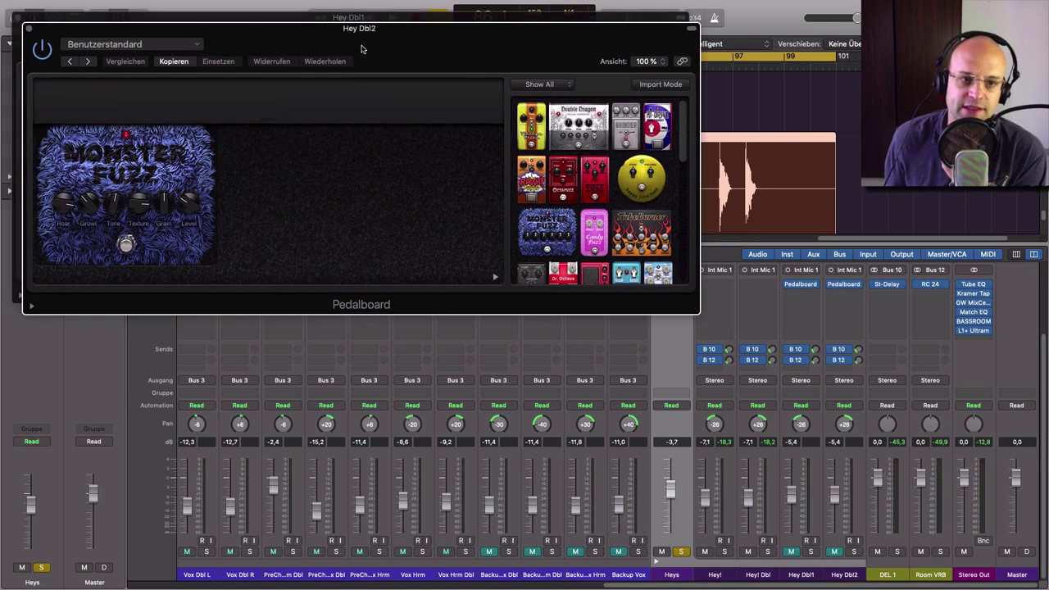
pyautogui.moveTo(363, 47); pyautogui.dragTo(373, 328)
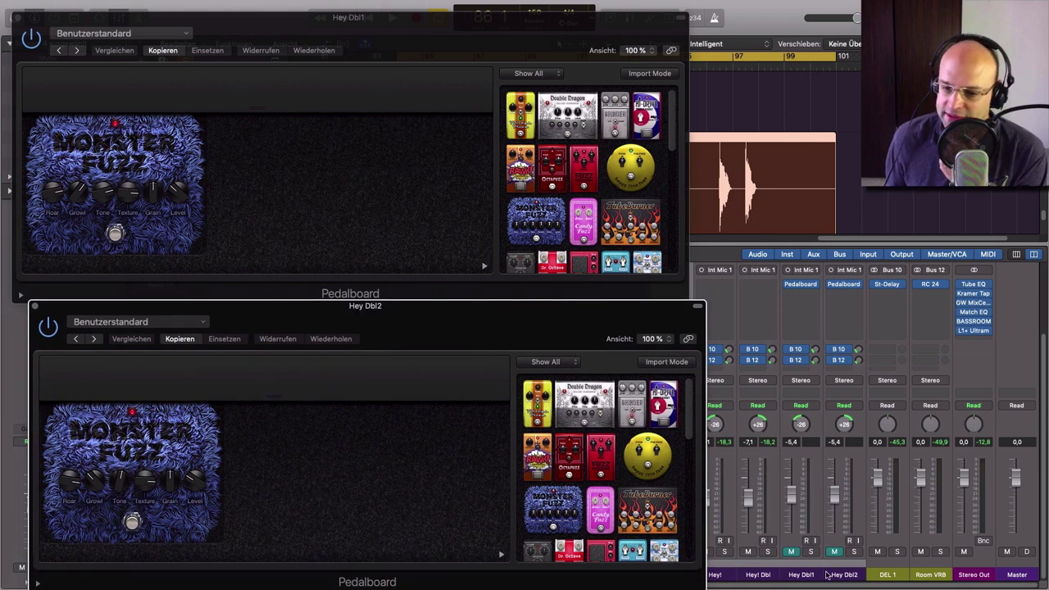
pyautogui.moveTo(606, 332); pyautogui.dragTo(471, 327)
pyautogui.moveTo(596, 56); pyautogui.dragTo(412, 68)
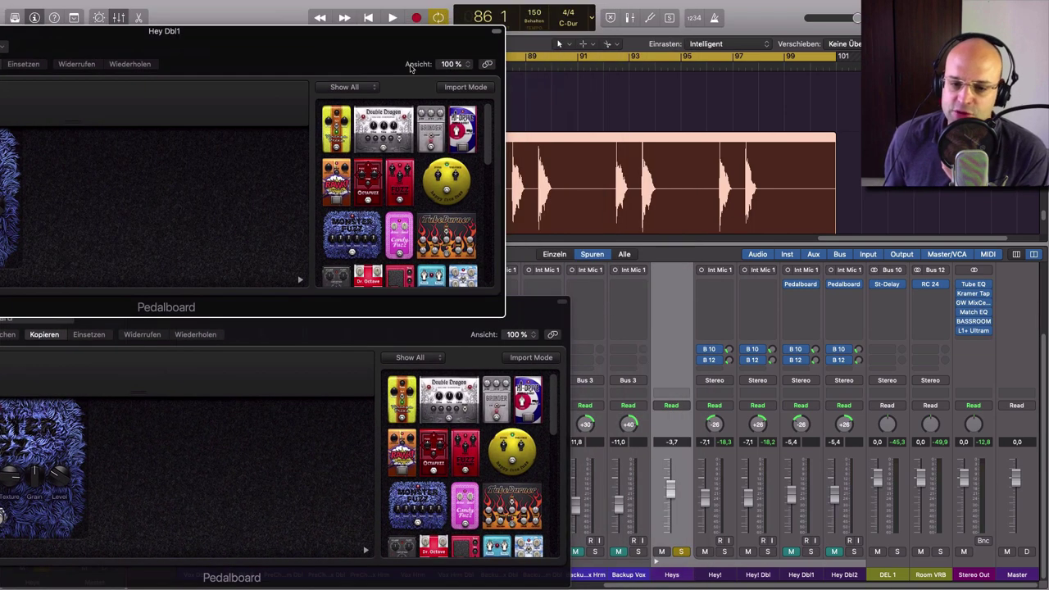
# Take the Heys stack off solo, unmute Hey Dbl1 and Hey Dbl2, and solo those two channels
pyautogui.click(679, 552)
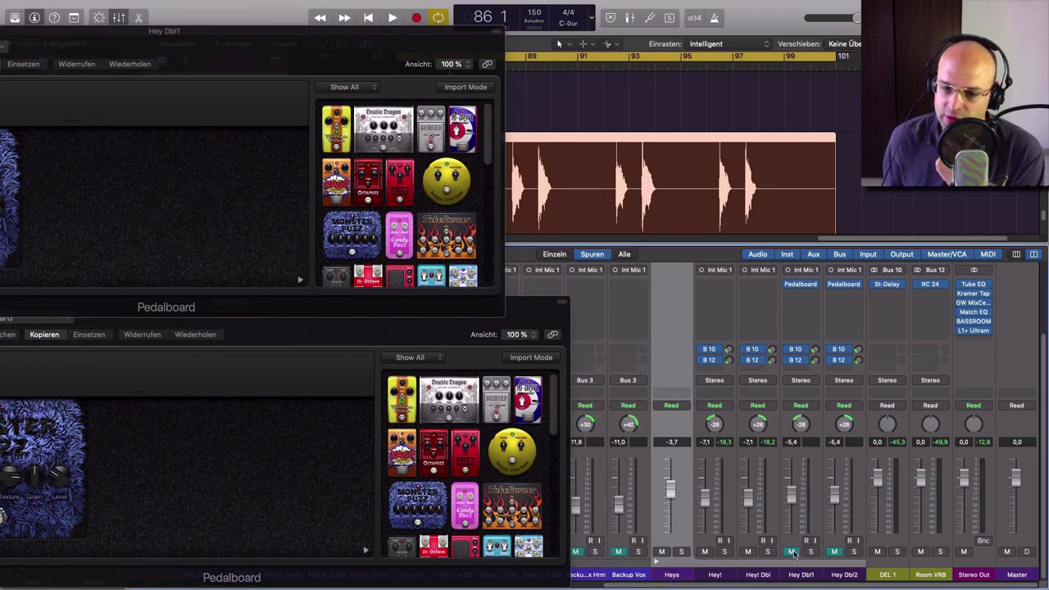
pyautogui.click(790, 551)
pyautogui.click(834, 551)
pyautogui.click(853, 551)
pyautogui.click(810, 551)
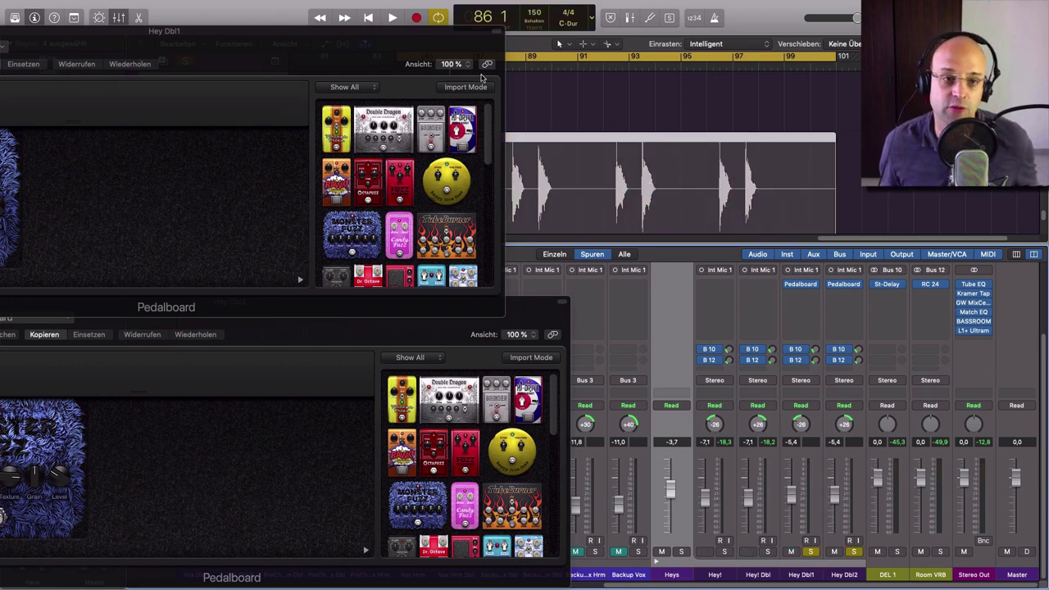
# Play the loop to hear the two Monster Fuzz doubles, close both Pedalboard windows and stop playback
pyautogui.press('space')
pyautogui.moveTo(311, 333); pyautogui.dragTo(857, 240)
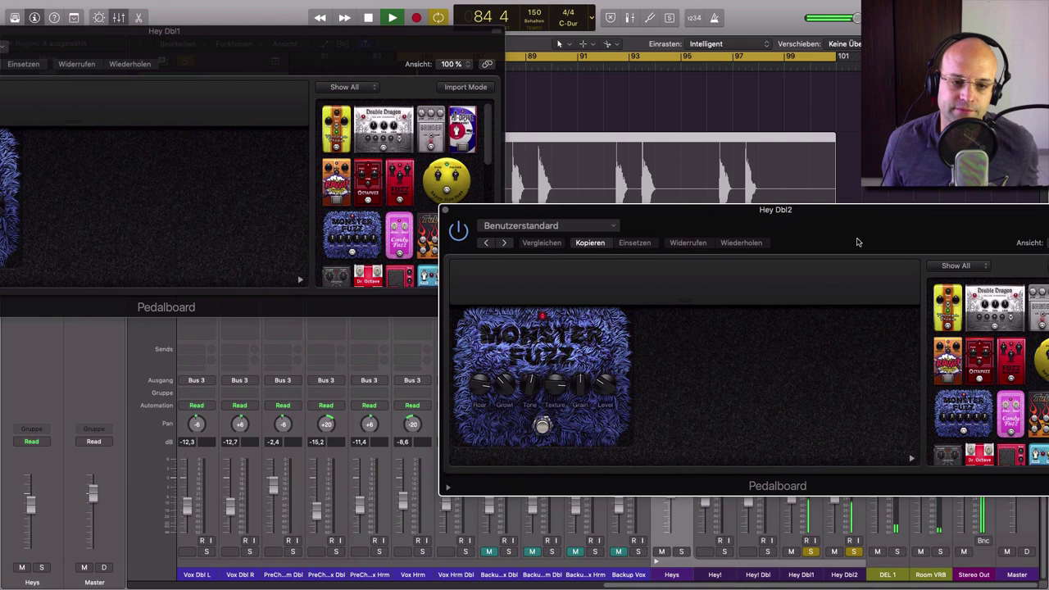
pyautogui.click(445, 208)
pyautogui.moveTo(265, 37); pyautogui.dragTo(585, 92)
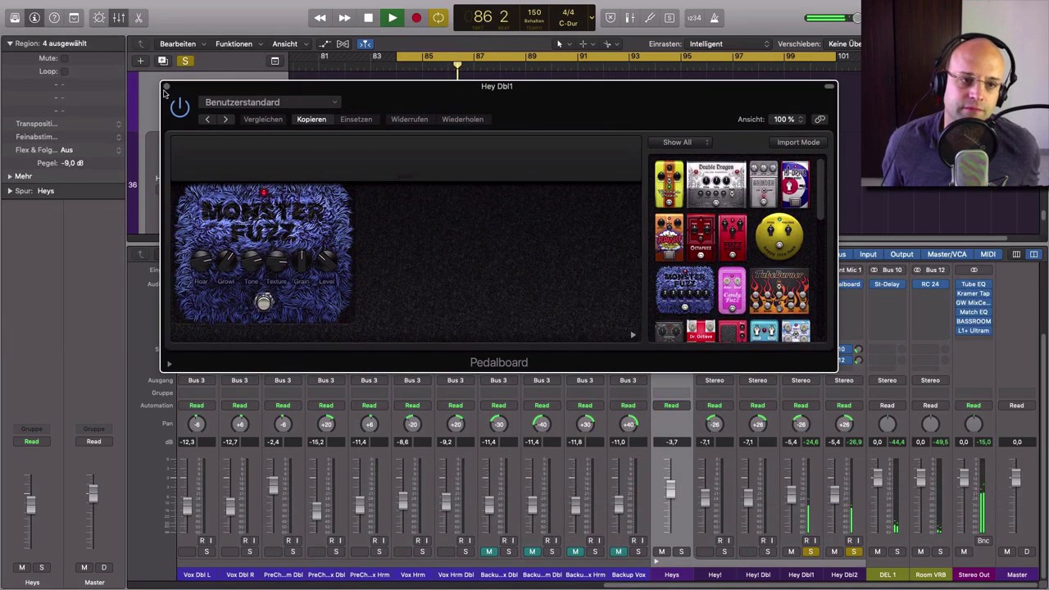
pyautogui.click(165, 86)
pyautogui.press('space')
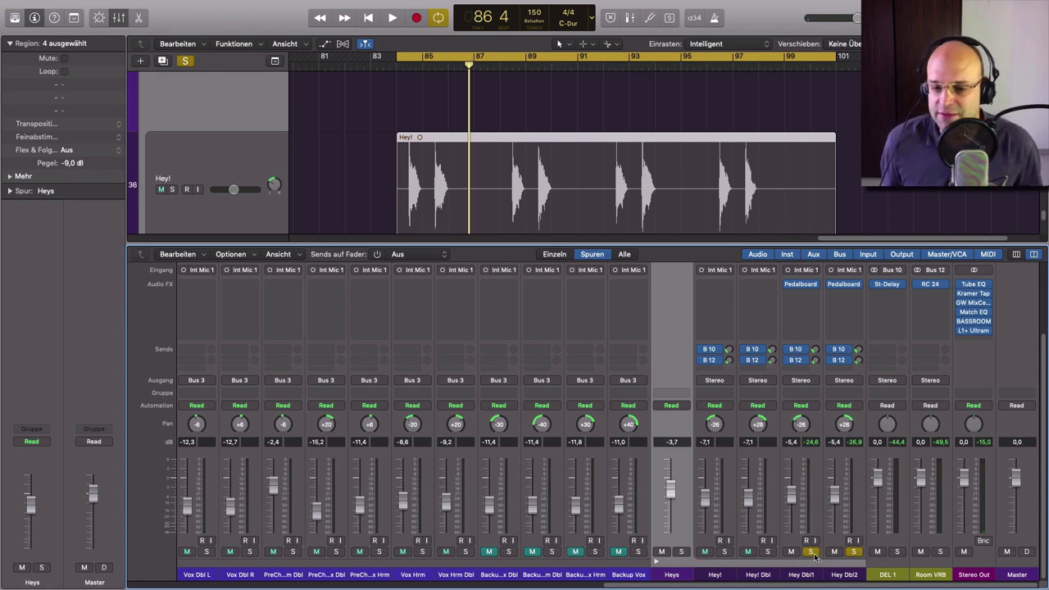
# Take Hey Dbl1 and Hey Dbl2 off solo, and solo the Heys stack together with Hey! and Hey! Dbl
pyautogui.click(811, 551)
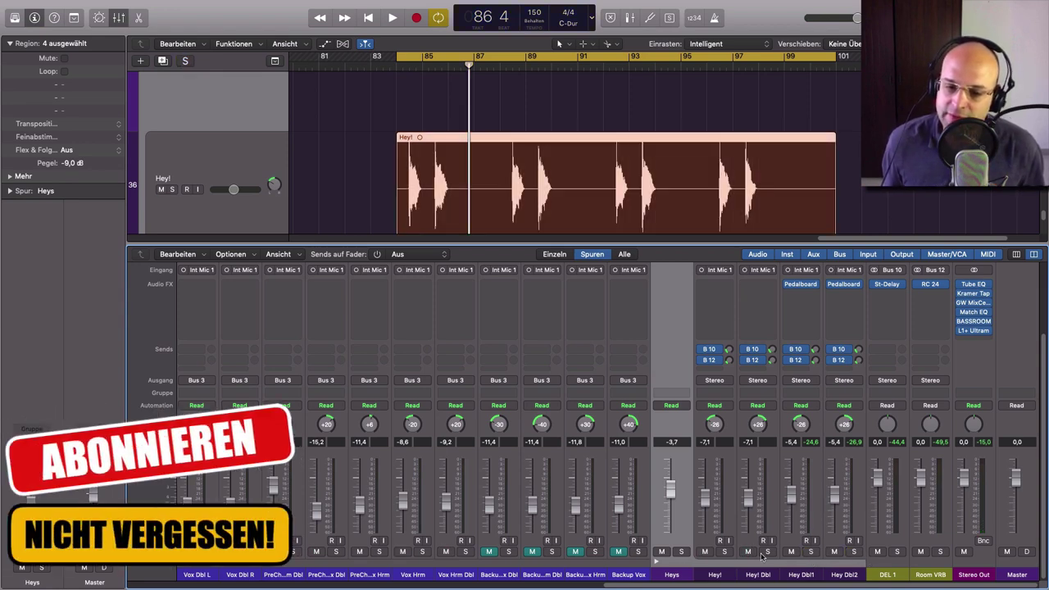
pyautogui.click(679, 551)
pyautogui.click(710, 574)
pyautogui.keyDown('shift'); pyautogui.click(755, 574); pyautogui.keyUp('shift')
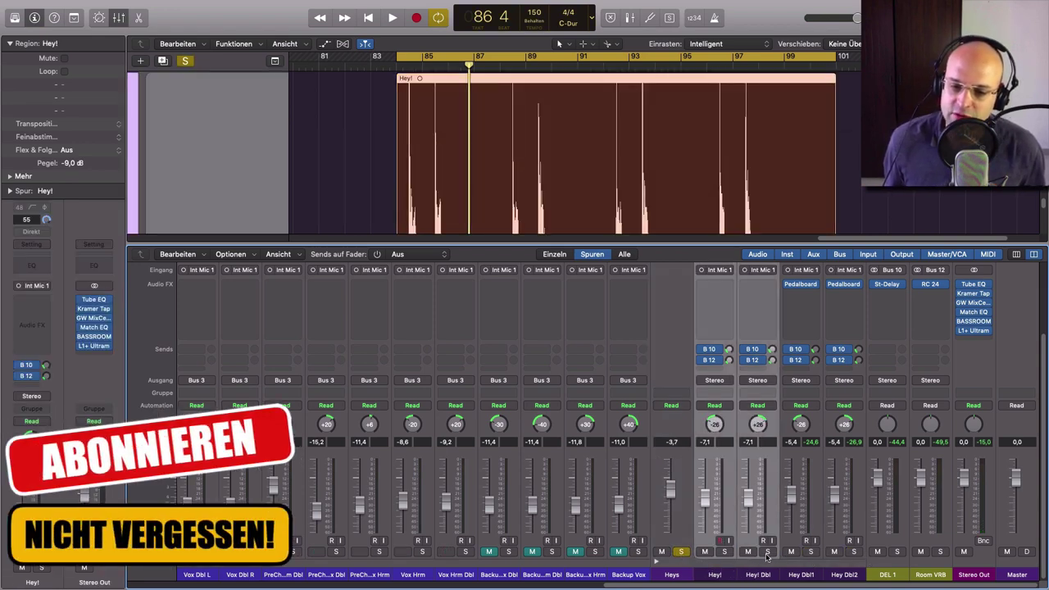
pyautogui.click(767, 551)
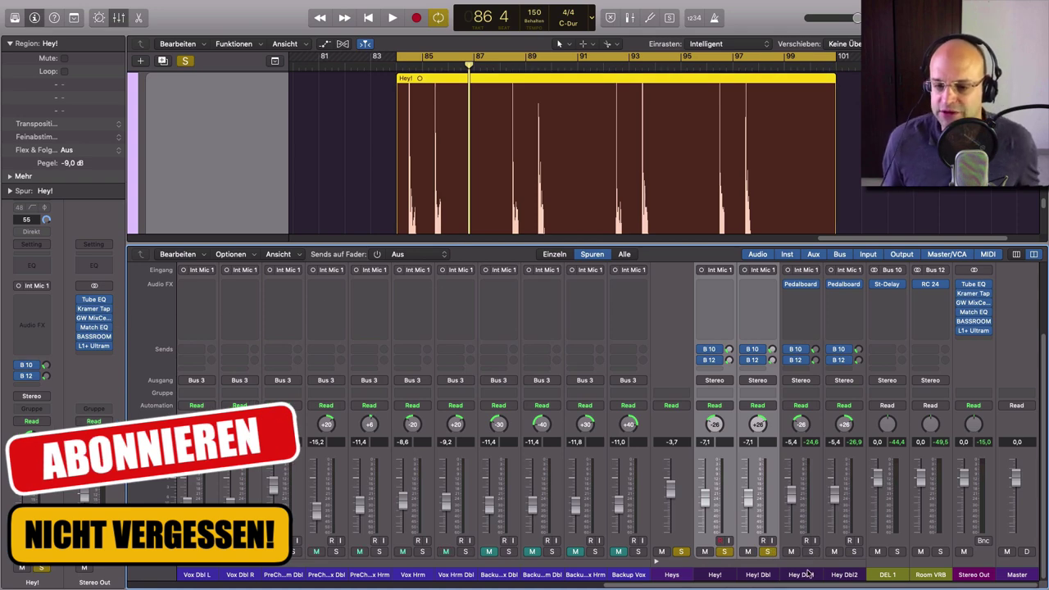
# Select Hey Dbl1 and Hey Dbl2 together and lower both channels to -6.4 dB
pyautogui.click(809, 575)
pyautogui.keyDown('shift'); pyautogui.click(854, 578); pyautogui.keyUp('shift')
pyautogui.moveTo(791, 495)
pyautogui.mouseDown()
pyautogui.moveTo(789, 483)
pyautogui.moveTo(790, 497)
pyautogui.mouseUp()
# Compare the unsoloed mix without and with Hey Dbl1 and Hey Dbl2 by muting them, starting playback and unmuting them
pyautogui.click(791, 552)
pyautogui.press('space')
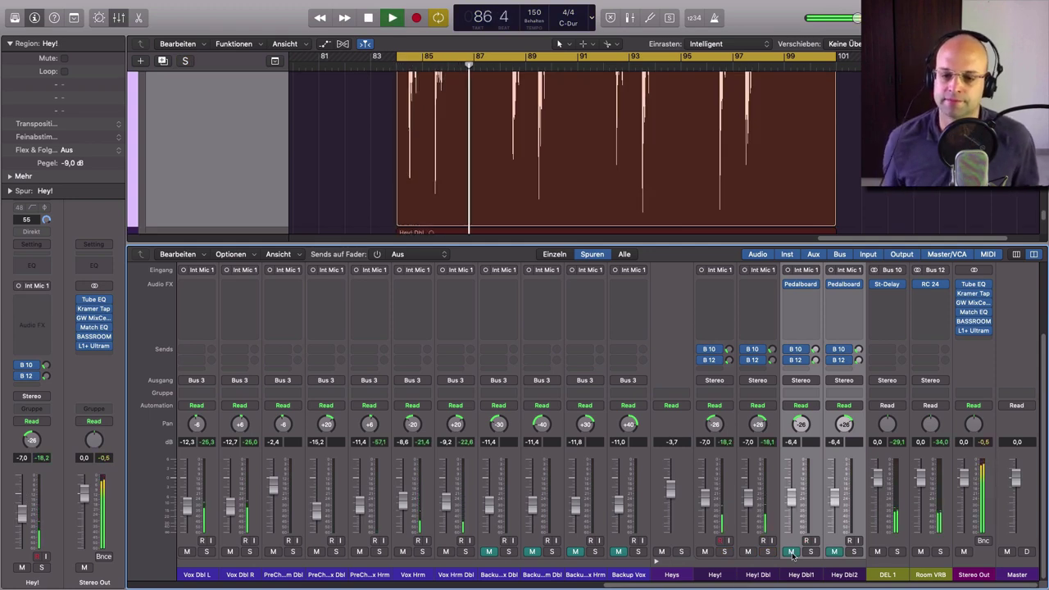
pyautogui.click(791, 552)
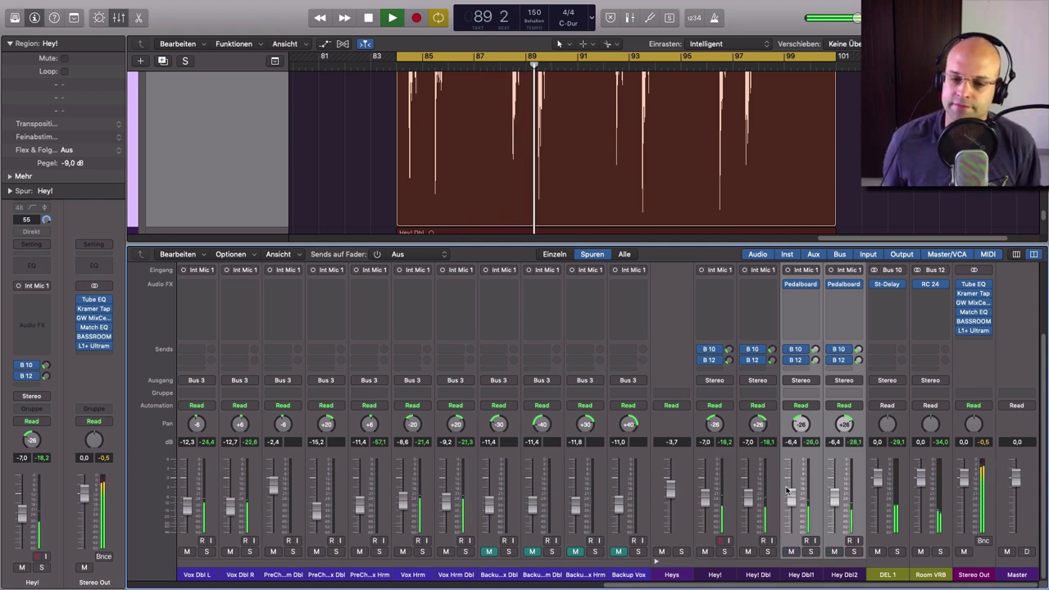
# Raise Hey Dbl1 and Hey Dbl2 to -5.1 dB and on to -4.6 dB while the mix plays, then stop playback
pyautogui.moveTo(790, 497); pyautogui.dragTo(791, 490)
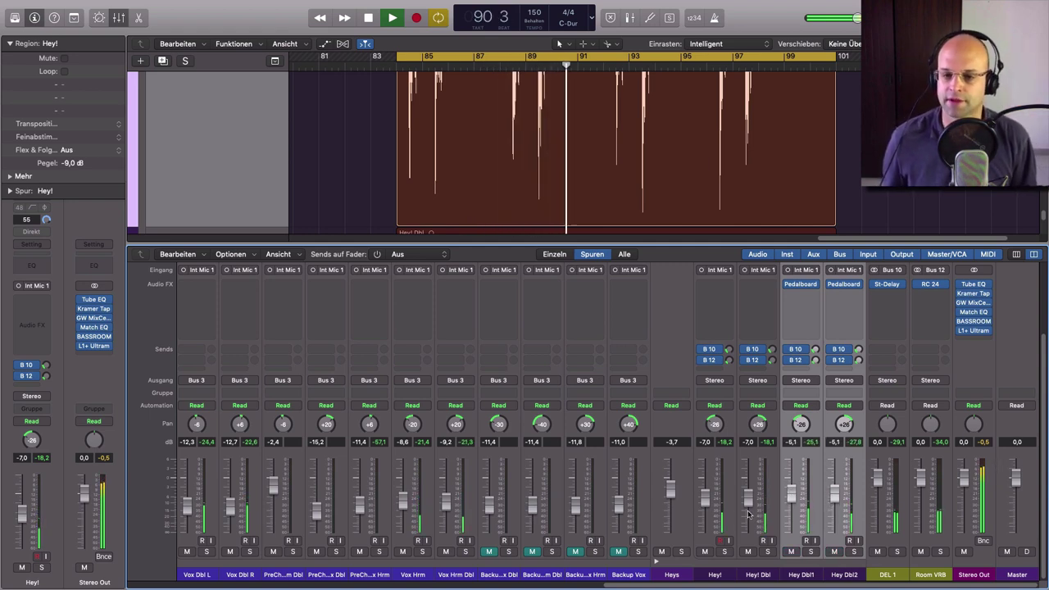
pyautogui.scroll(1, 745, 513)
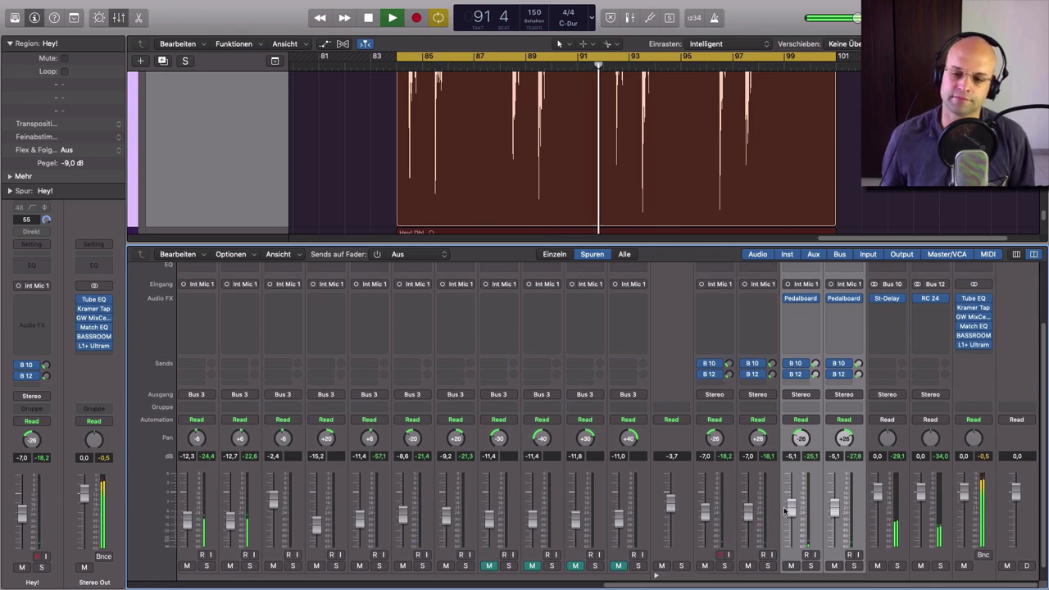
pyautogui.moveTo(791, 510); pyautogui.dragTo(790, 506)
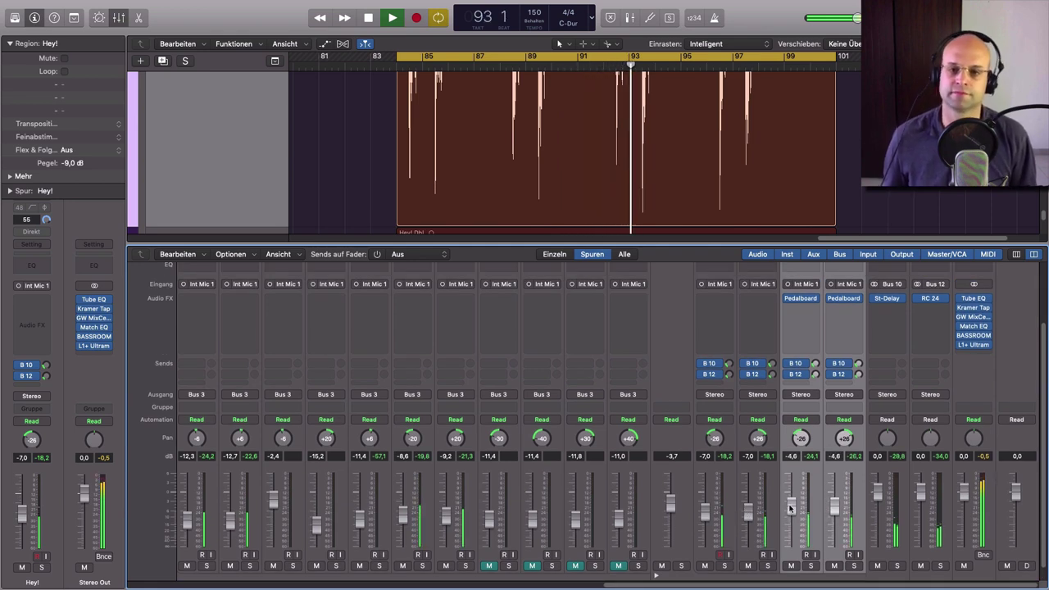
pyautogui.press('space')
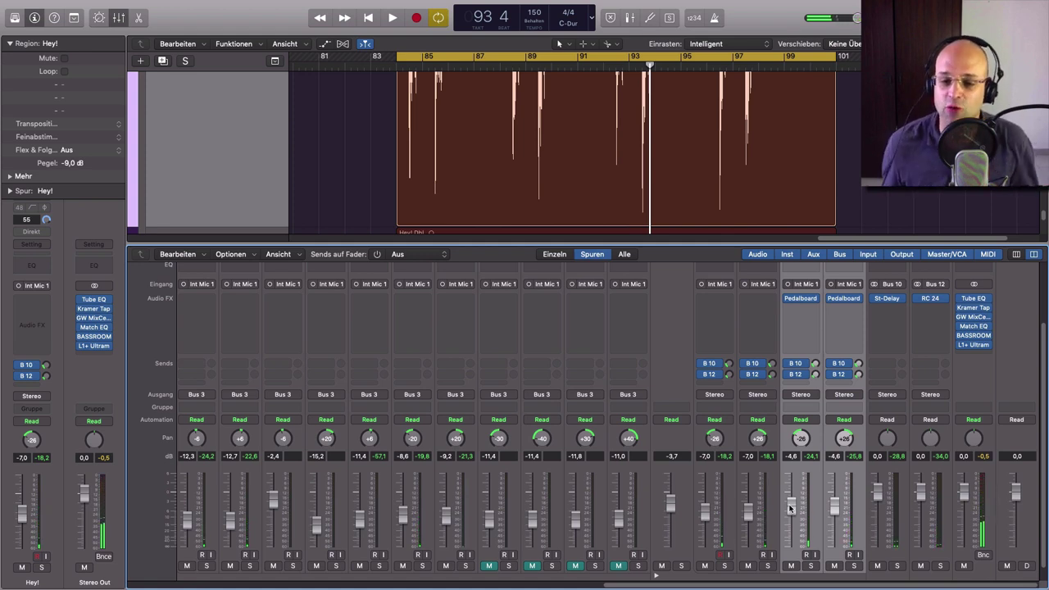
pyautogui.scroll(-2, 787, 507)
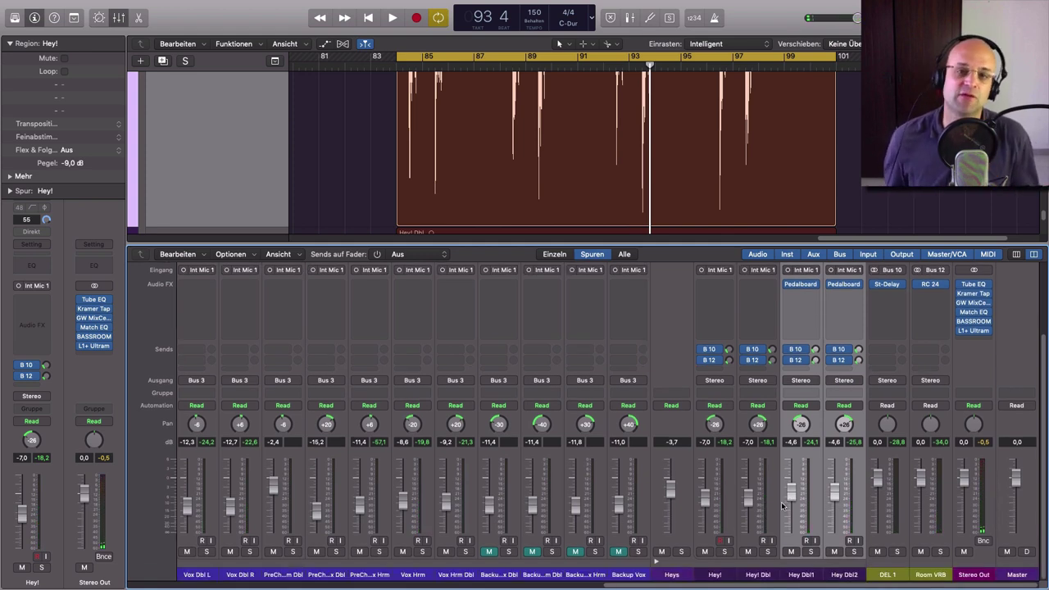